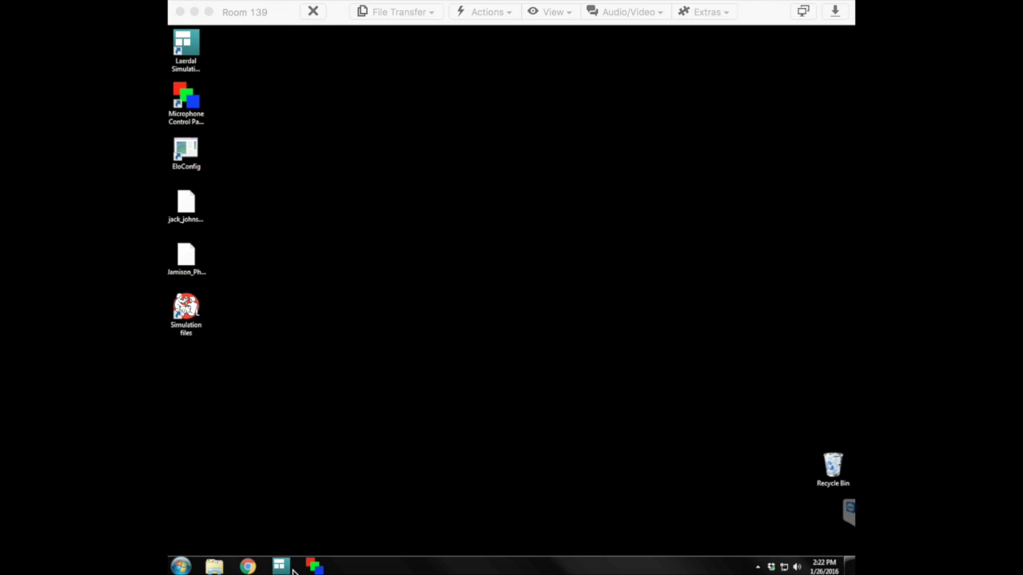
# Launch the LLEAP Instructor Application from Laerdal Simulation Home and start the Local SimBaby linkbox simulator.
pyautogui.click(279, 566)
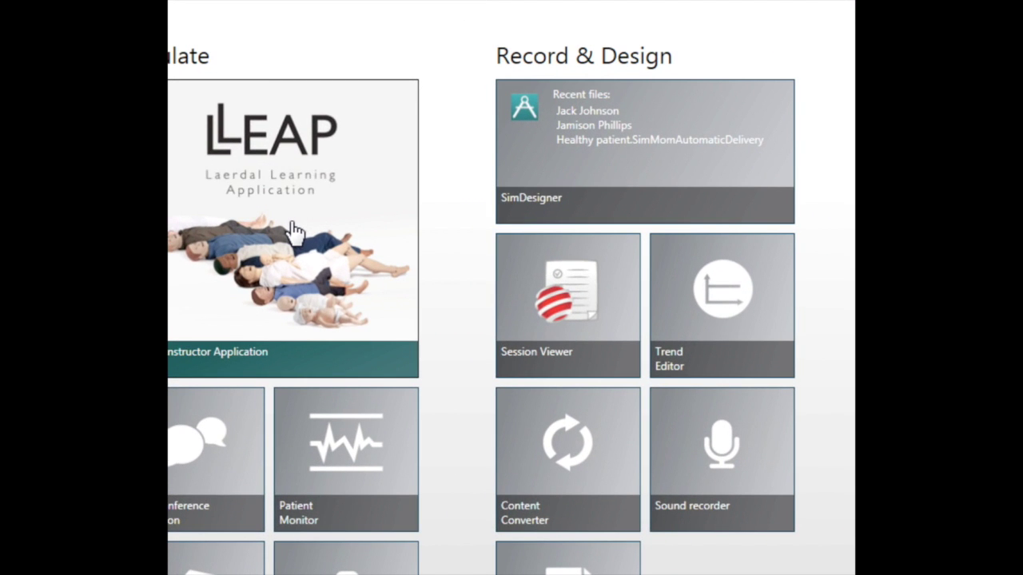
pyautogui.click(296, 230)
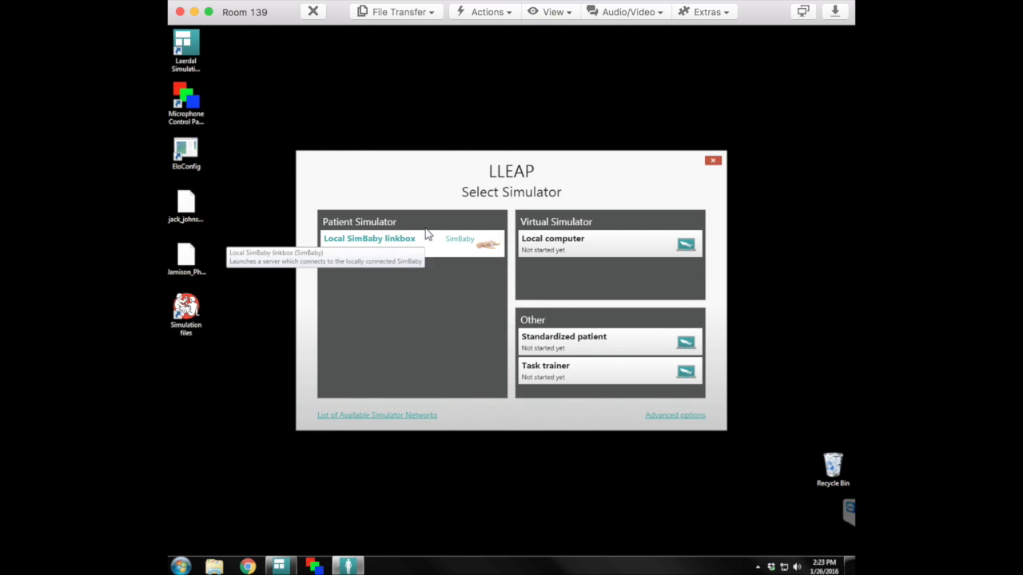
pyautogui.click(412, 246)
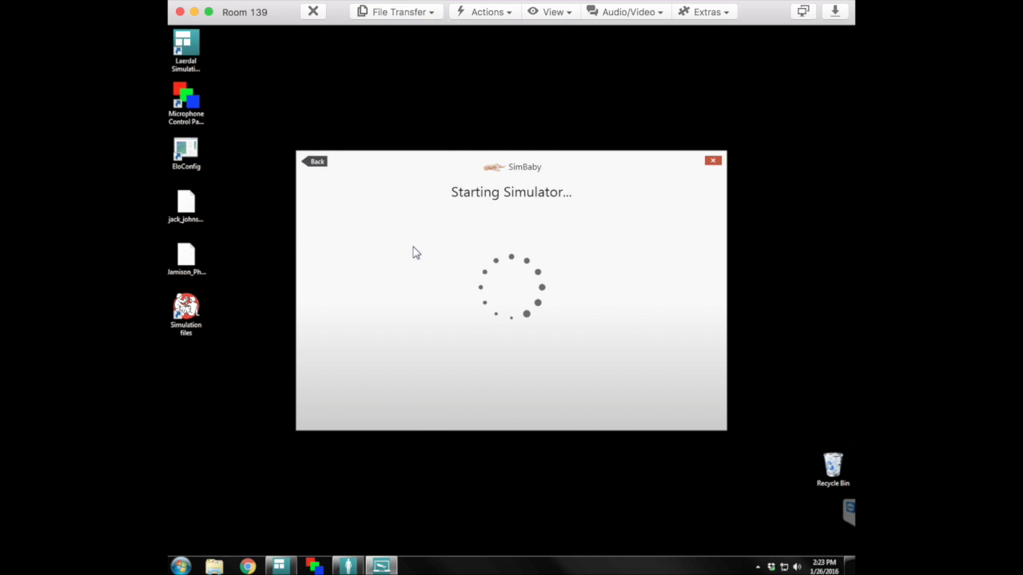
pyautogui.click(413, 248)
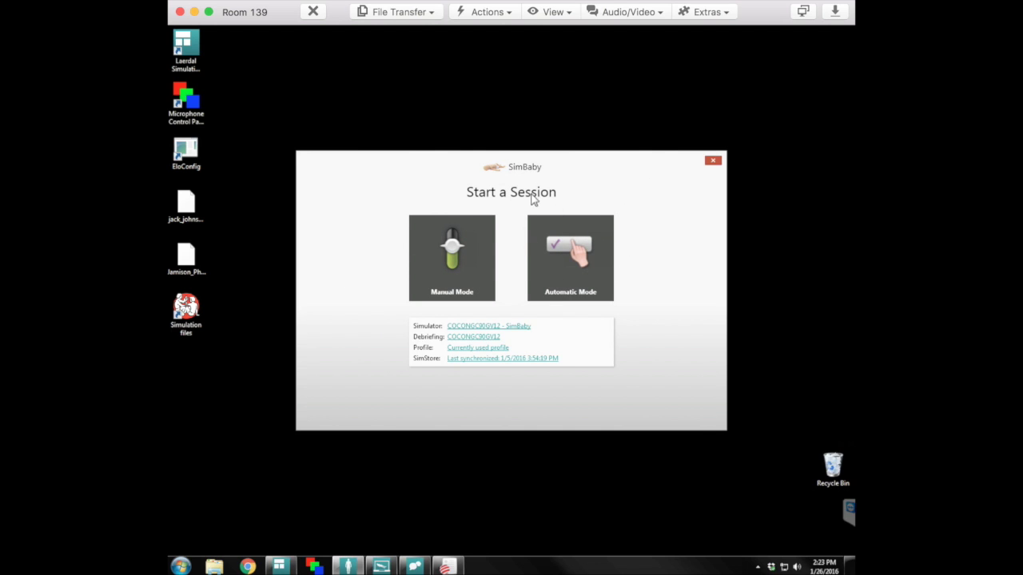
# Start an Automatic Mode session with the preprogrammed scenario for the 5-month-old, 7 kg male patient.
pyautogui.click(564, 250)
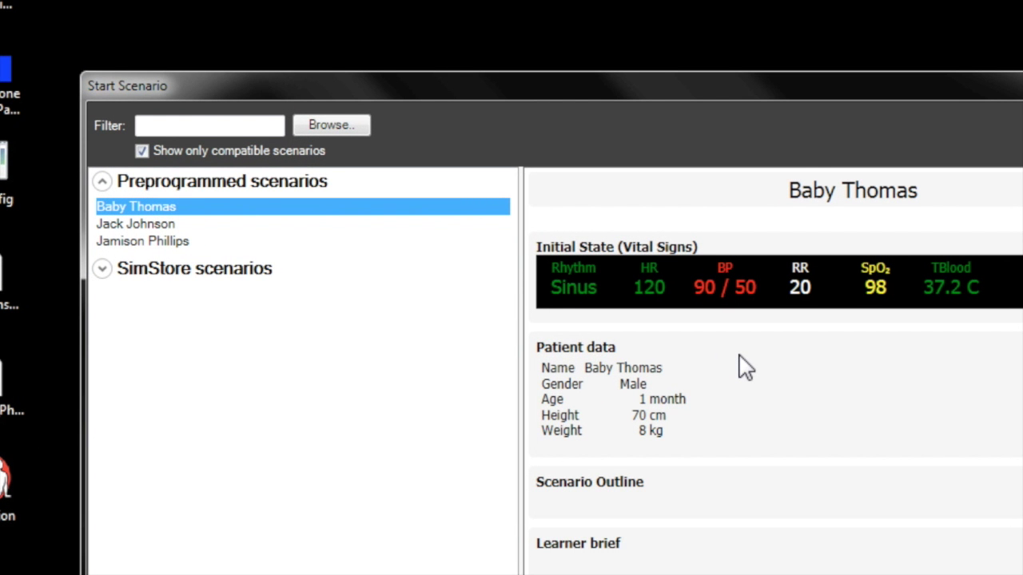
pyautogui.click(102, 270)
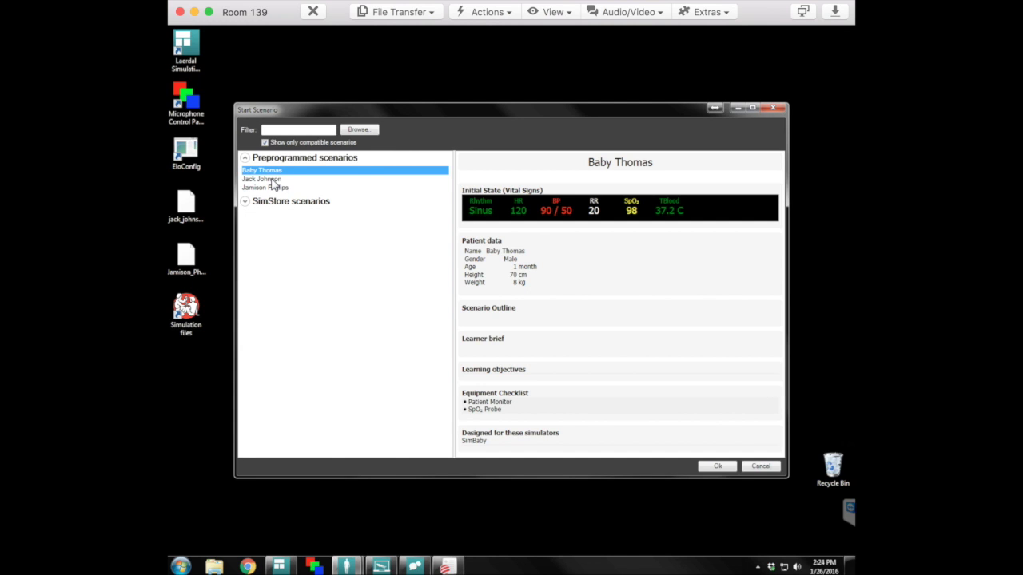
pyautogui.click(270, 180)
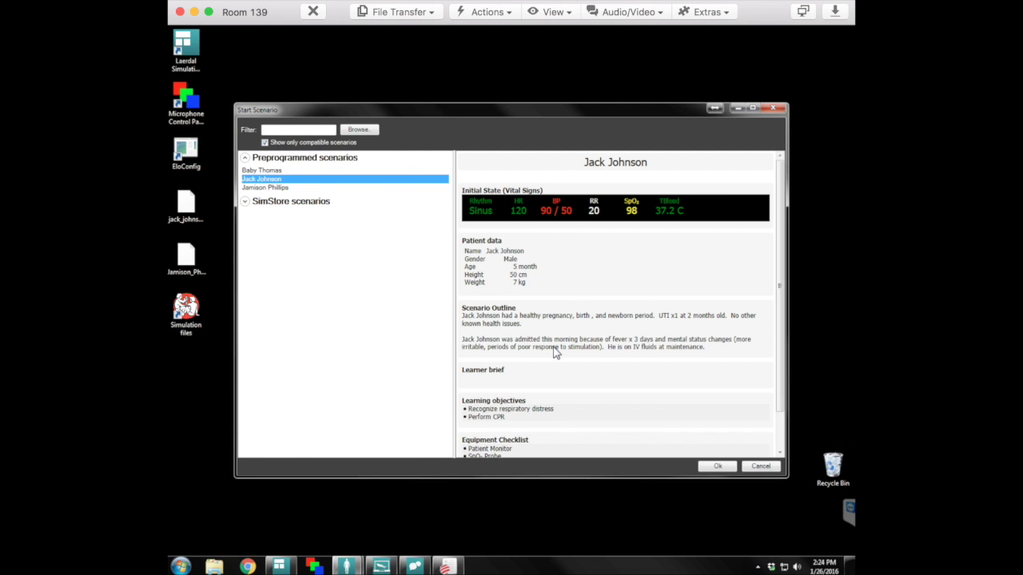
pyautogui.click(719, 467)
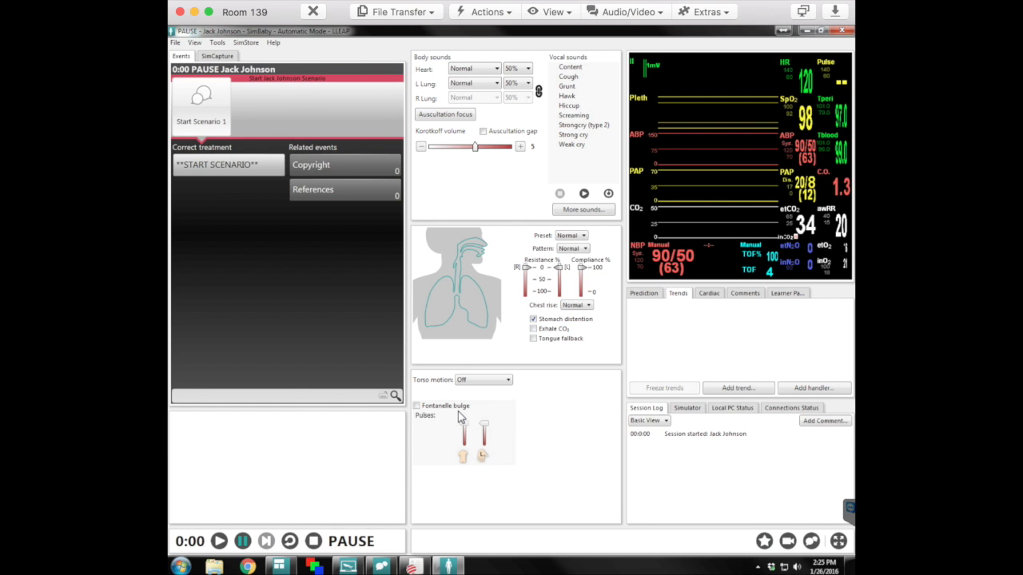
# Switch to the room's XPanel microphone control window, move it higher on the desktop and bring its Push to Talk controls into view.
pyautogui.click(314, 565)
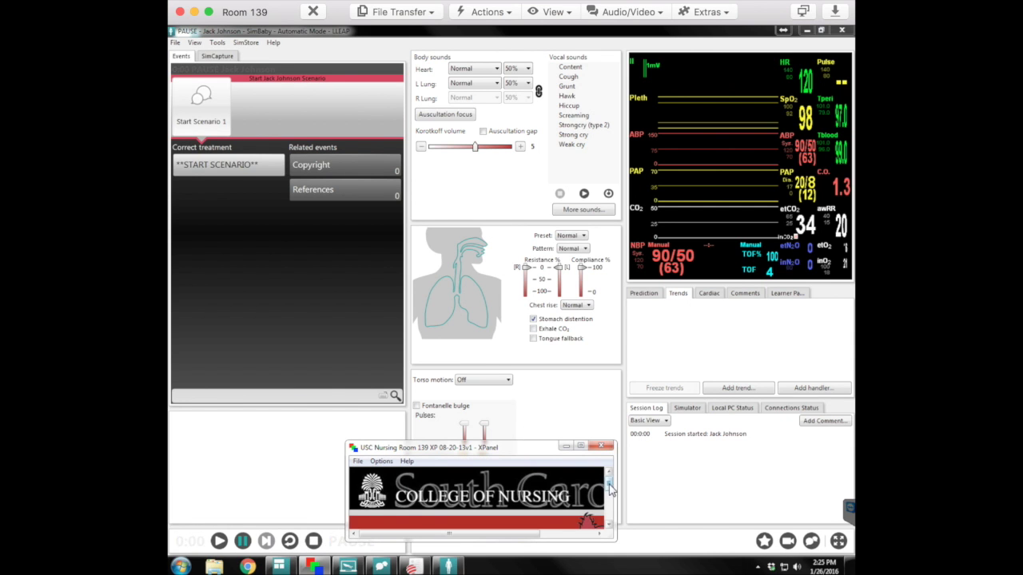
pyautogui.moveTo(517, 449); pyautogui.dragTo(540, 407)
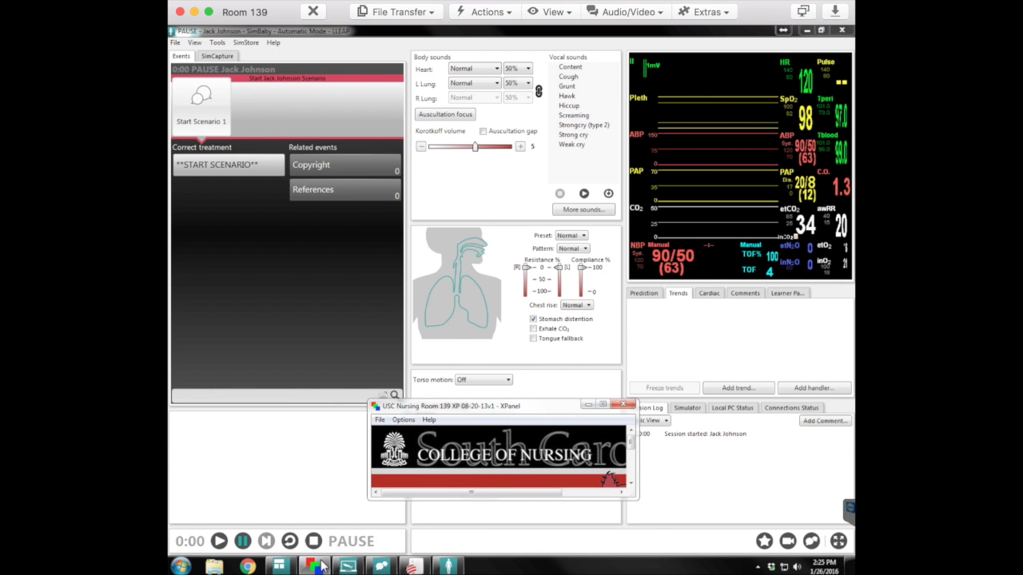
pyautogui.moveTo(321, 566)
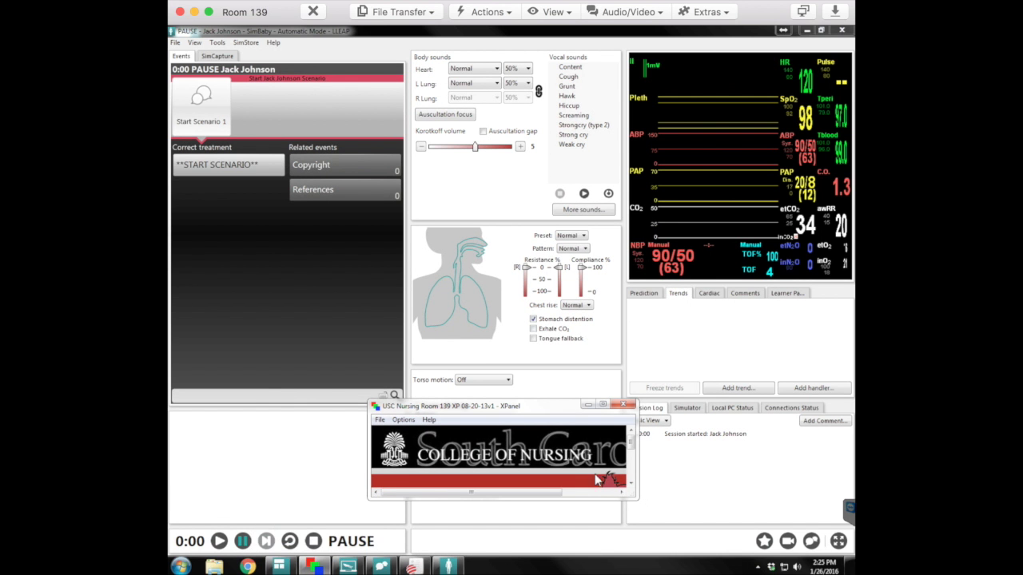
pyautogui.moveTo(631, 449); pyautogui.dragTo(633, 454)
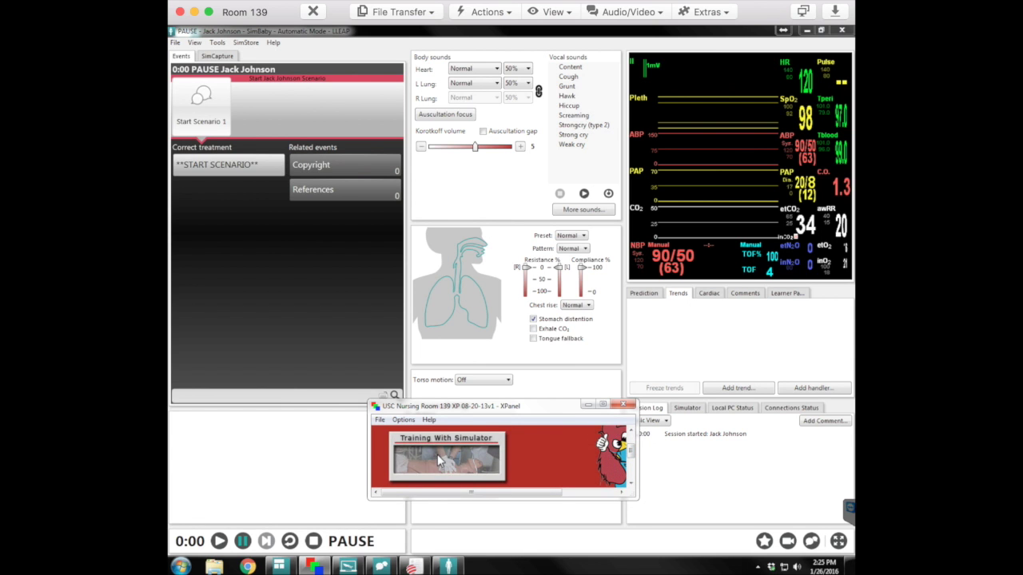
pyautogui.moveTo(631, 449); pyautogui.dragTo(631, 470)
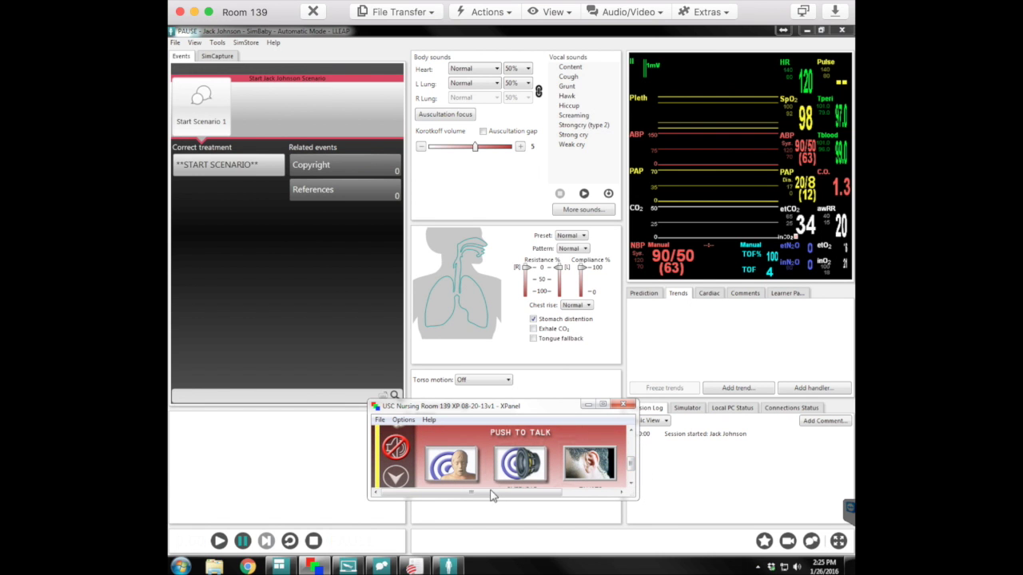
pyautogui.moveTo(482, 498); pyautogui.dragTo(497, 495)
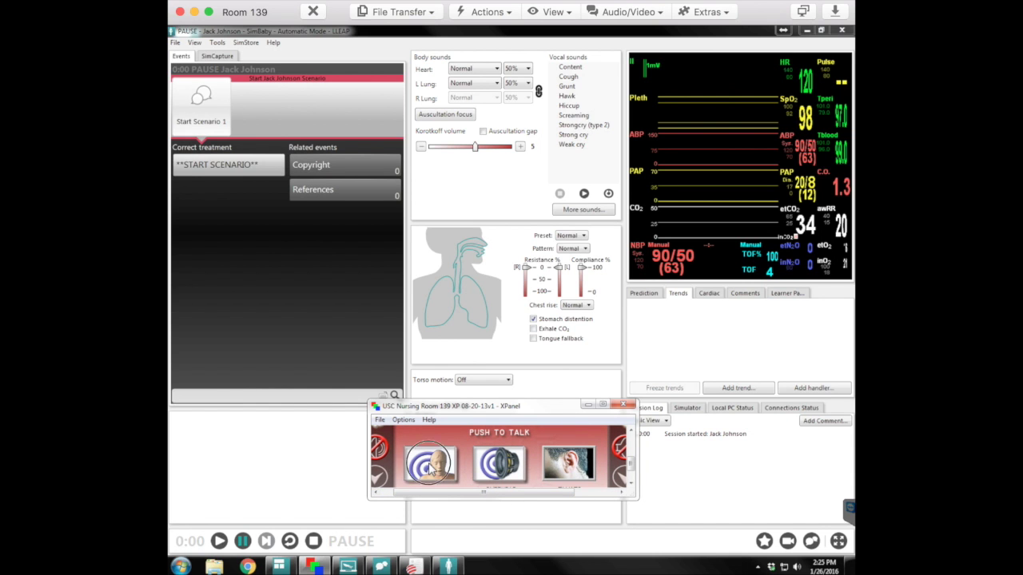
# Try the Simulator and Overhead push-to-talk channels, and adjust the XPanel view so their labels are readable.
pyautogui.click(430, 469)
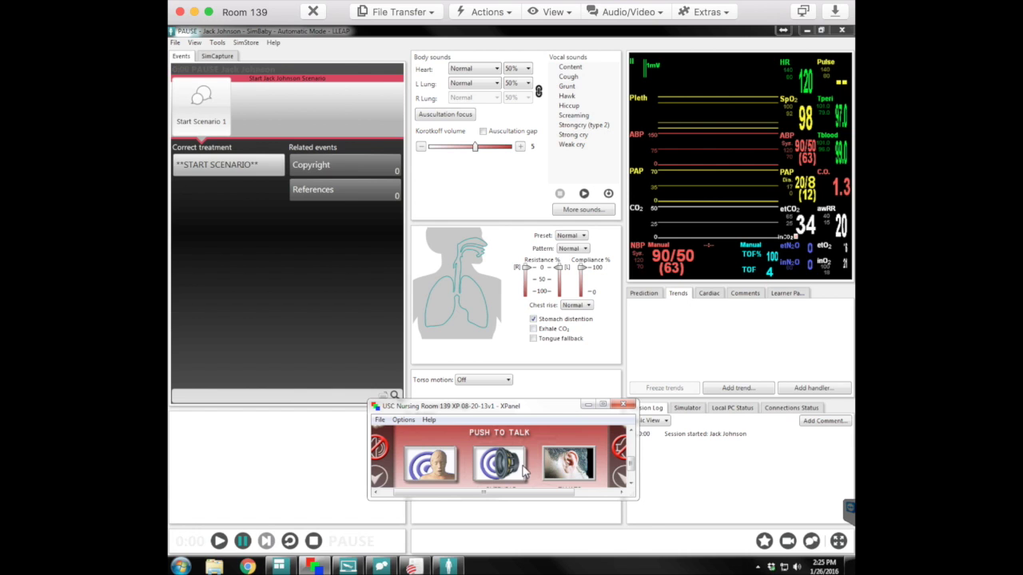
pyautogui.click(511, 472)
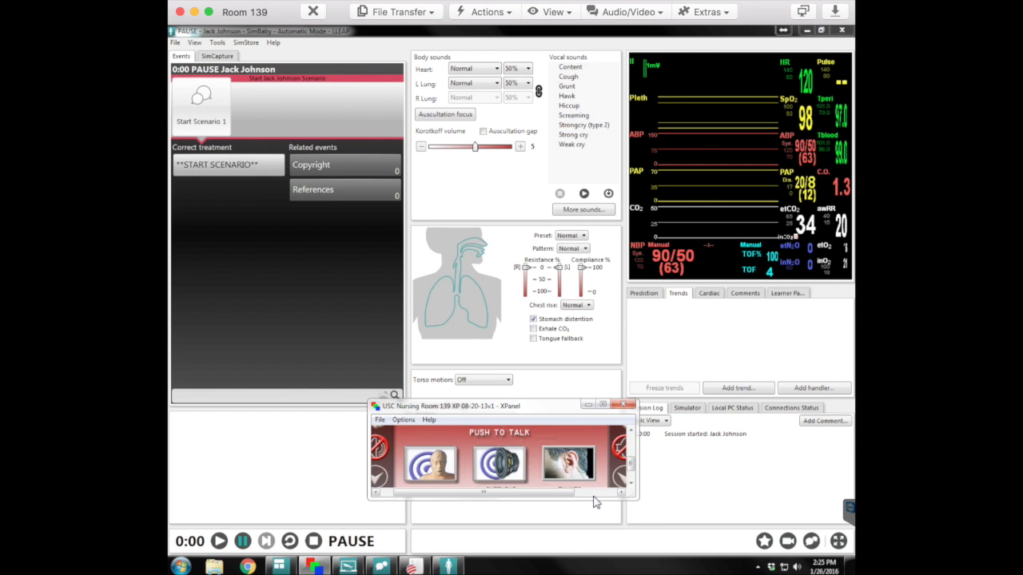
pyautogui.moveTo(593, 497); pyautogui.dragTo(635, 470)
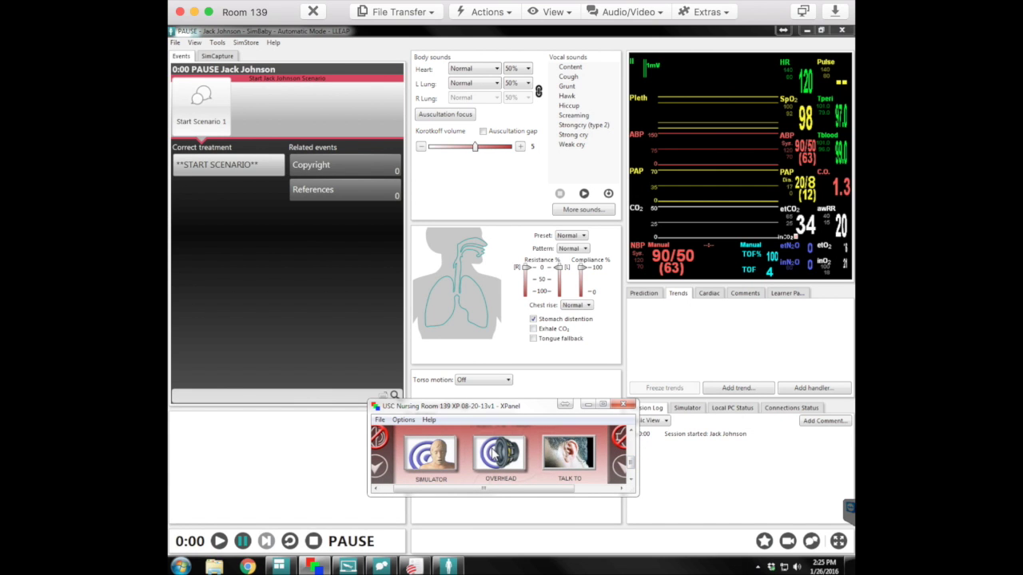
pyautogui.click(495, 454)
# Launch the Patient Monitor from LLEAP and start the running session with the **START SCENARIO** event.
pyautogui.click(215, 43)
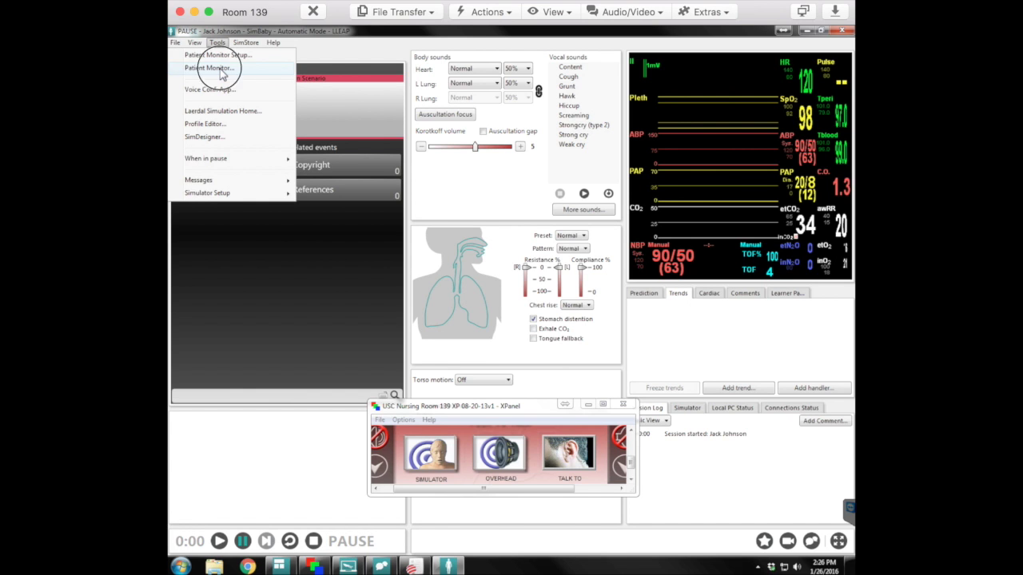
pyautogui.click(210, 67)
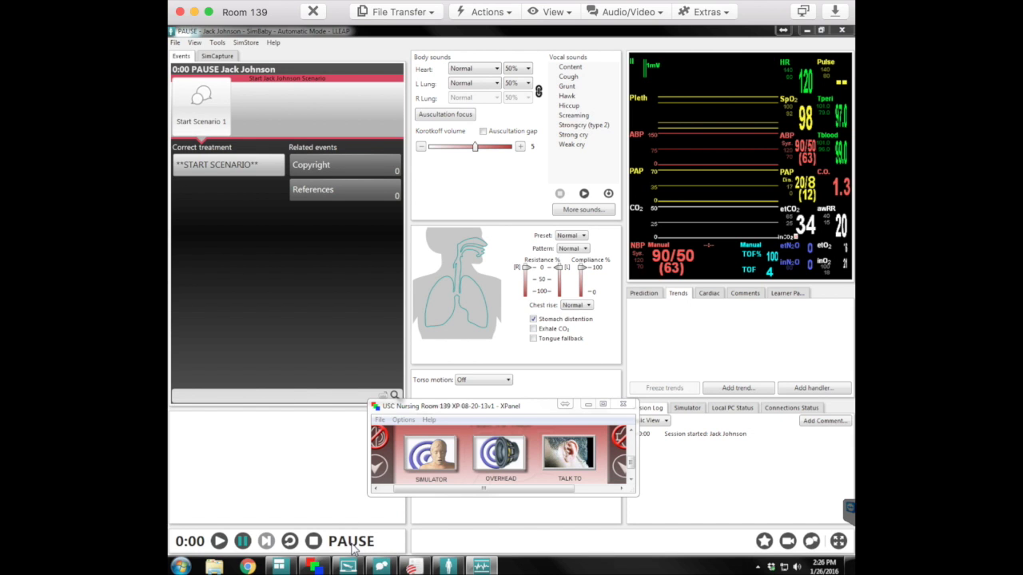
pyautogui.click(219, 543)
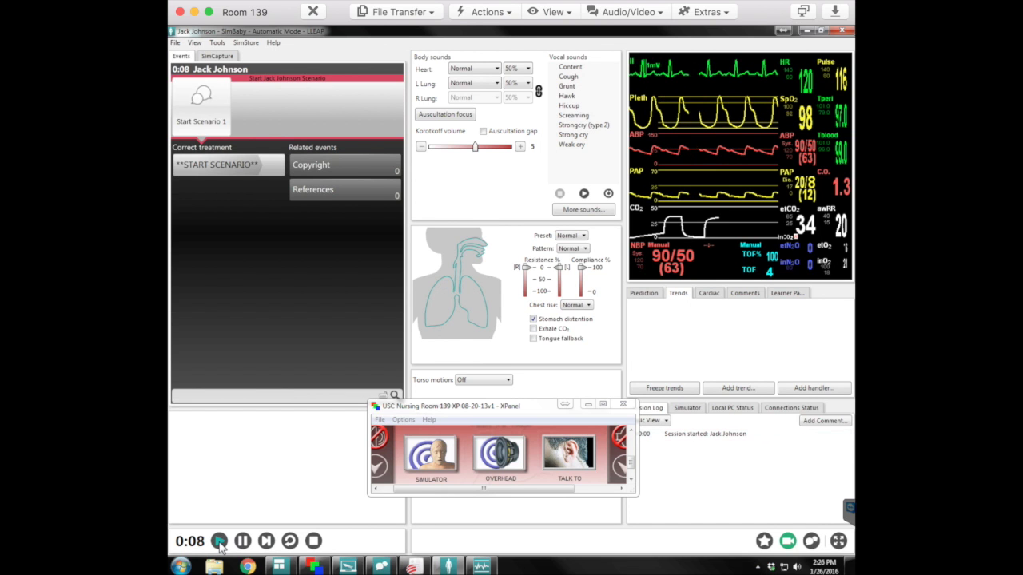
pyautogui.click(240, 166)
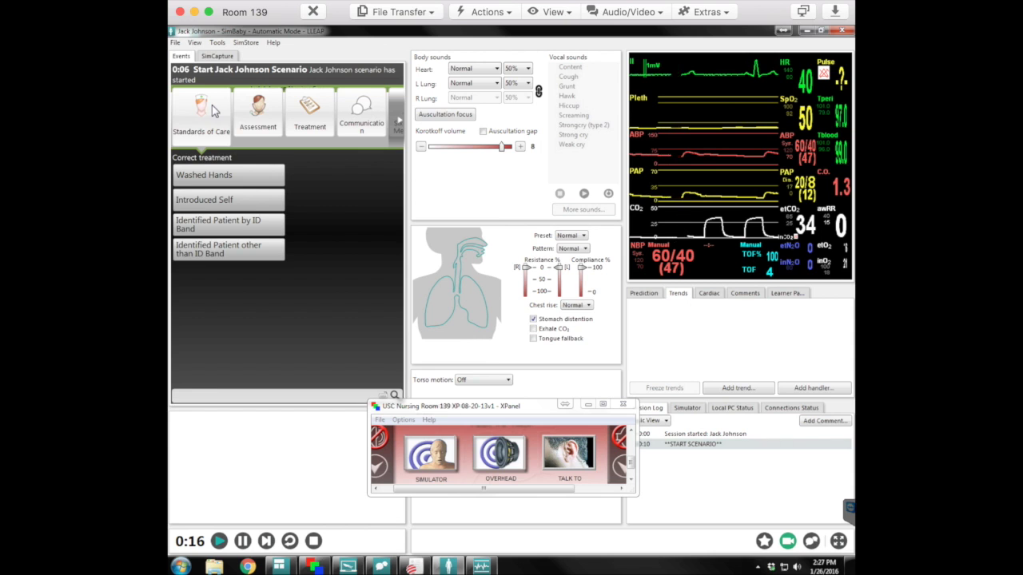
# Log all four Standards of Care events: Washed Hands, Introduced Self, Identified Patient by ID Band, and Identified Patient other than ID Band.
pyautogui.click(399, 120)
pyautogui.click(396, 120)
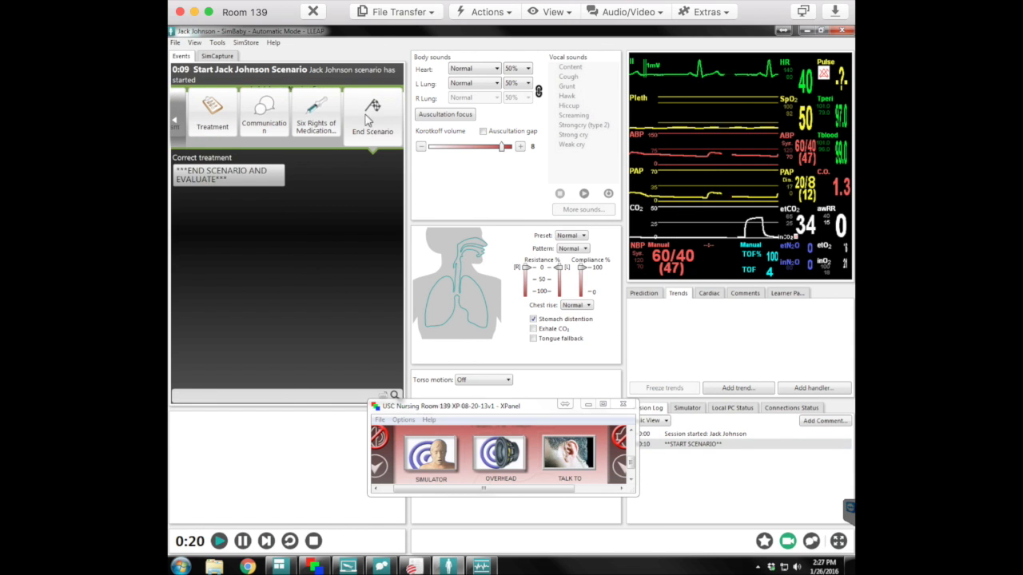
pyautogui.click(178, 123)
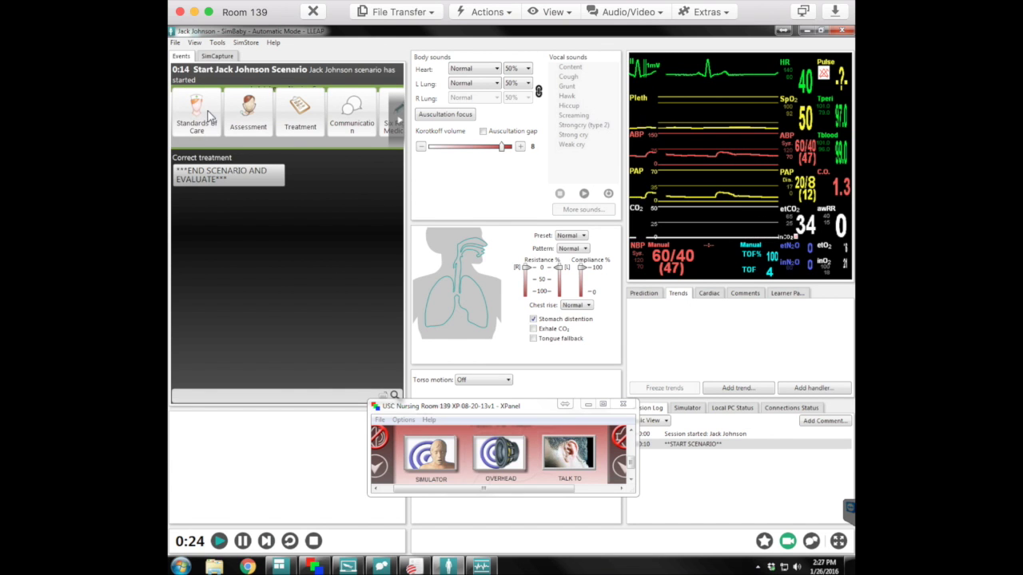
pyautogui.click(210, 116)
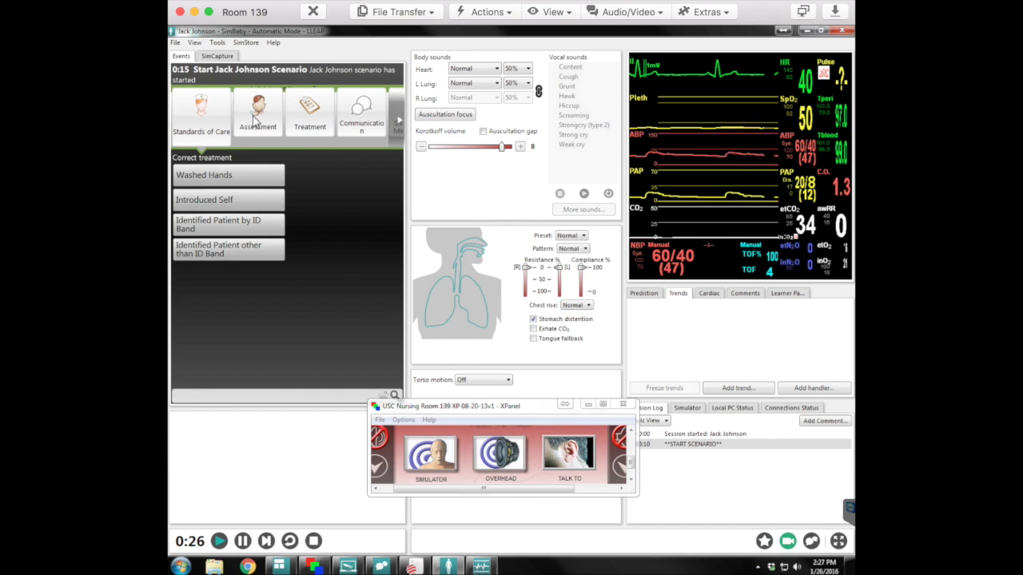
pyautogui.click(214, 179)
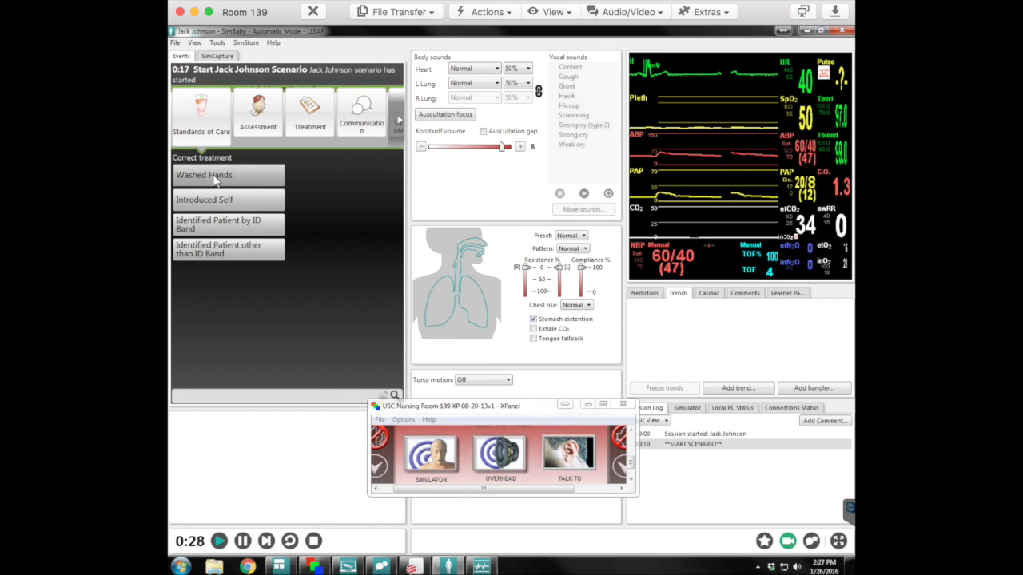
pyautogui.click(214, 179)
pyautogui.click(214, 179)
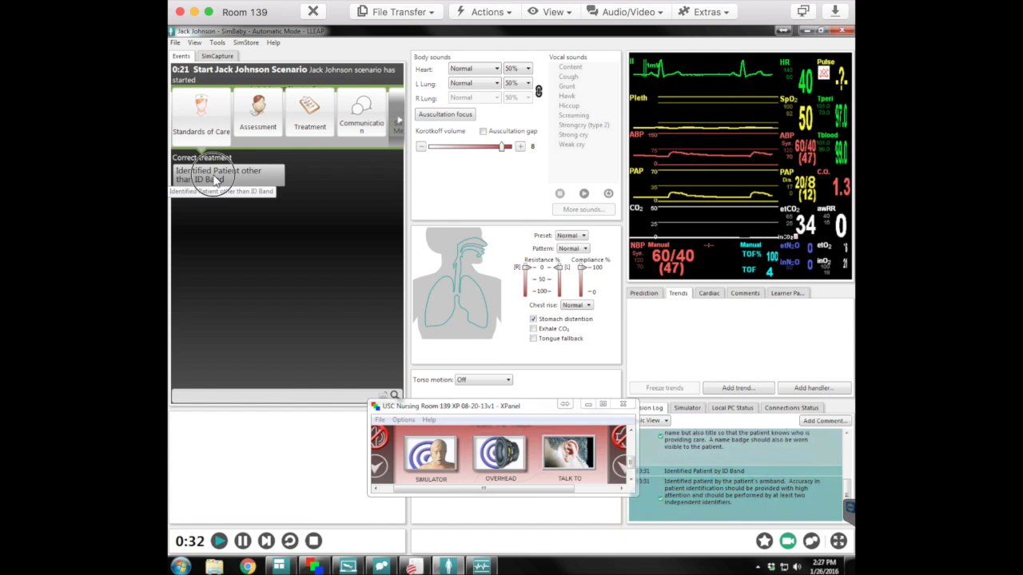
pyautogui.click(215, 180)
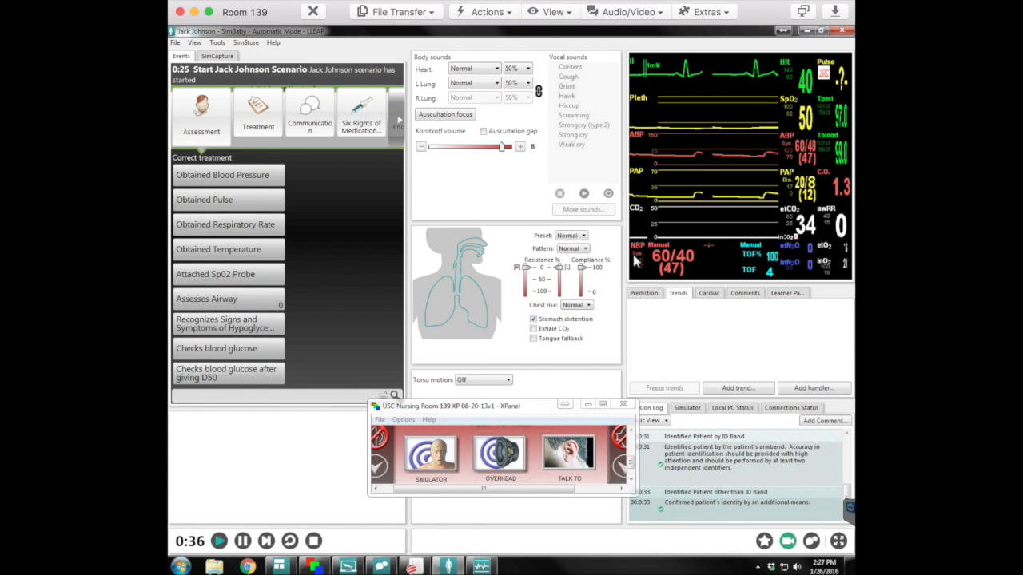
# Select the etCO2 parameter on the monitor and review the Assessment and Treatment event lists.
pyautogui.click(794, 226)
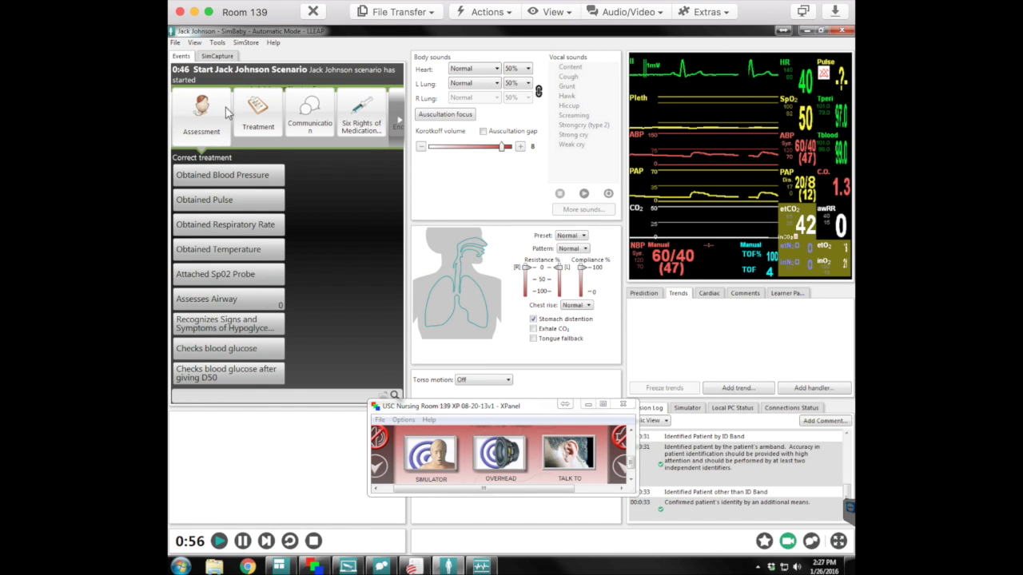
pyautogui.click(260, 116)
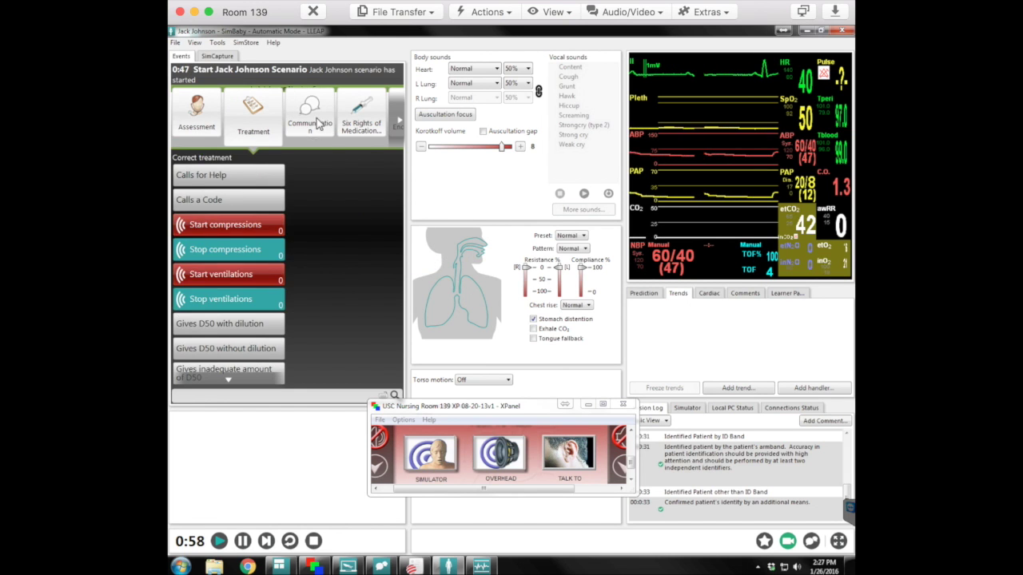
pyautogui.click(293, 120)
pyautogui.click(213, 108)
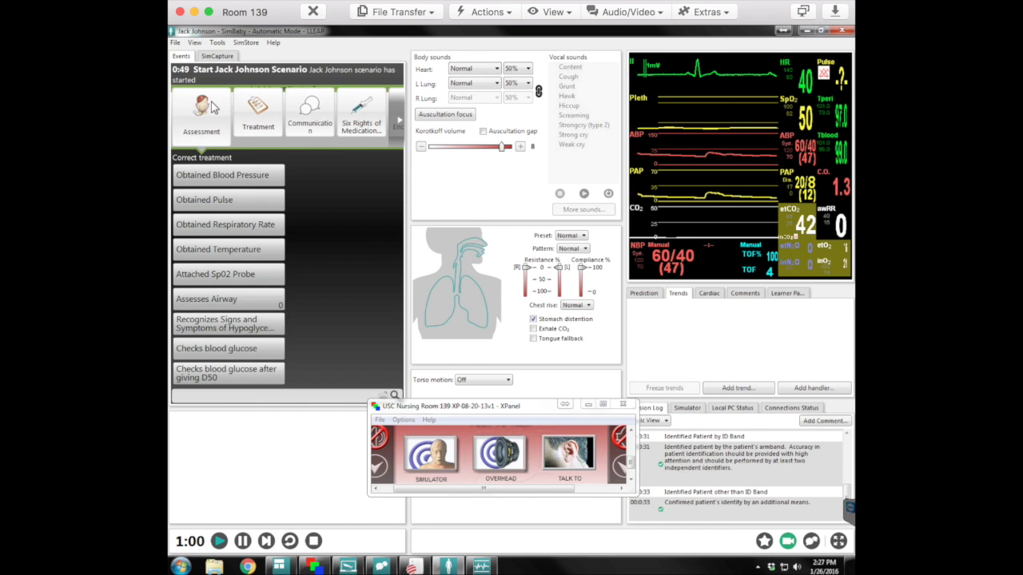
# Log the Start compressions and Start ventilations treatment events, and look through the remaining treatment options.
pyautogui.click(252, 118)
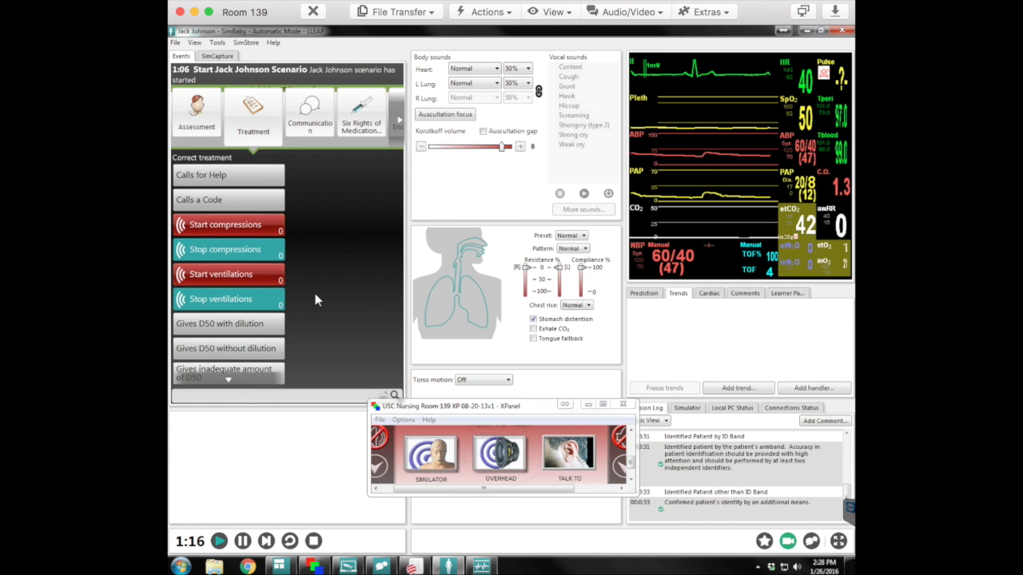
pyautogui.click(260, 229)
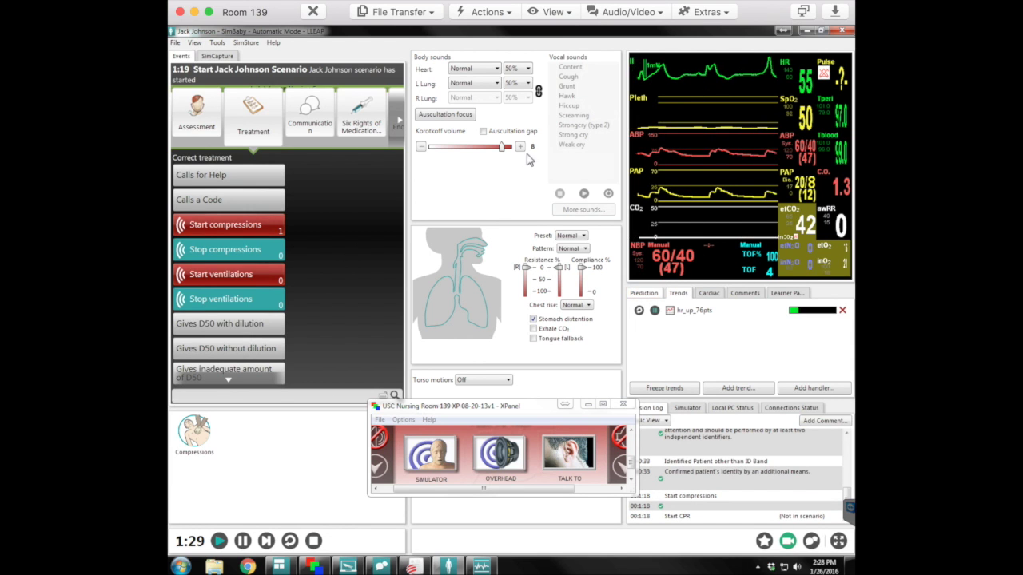
pyautogui.click(259, 276)
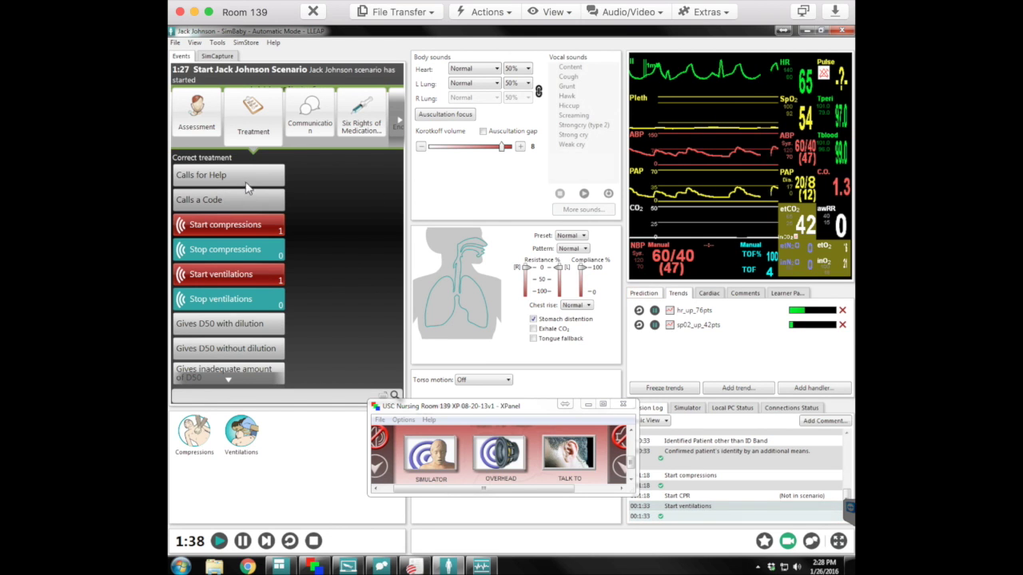
pyautogui.scroll(-1, 215, 359)
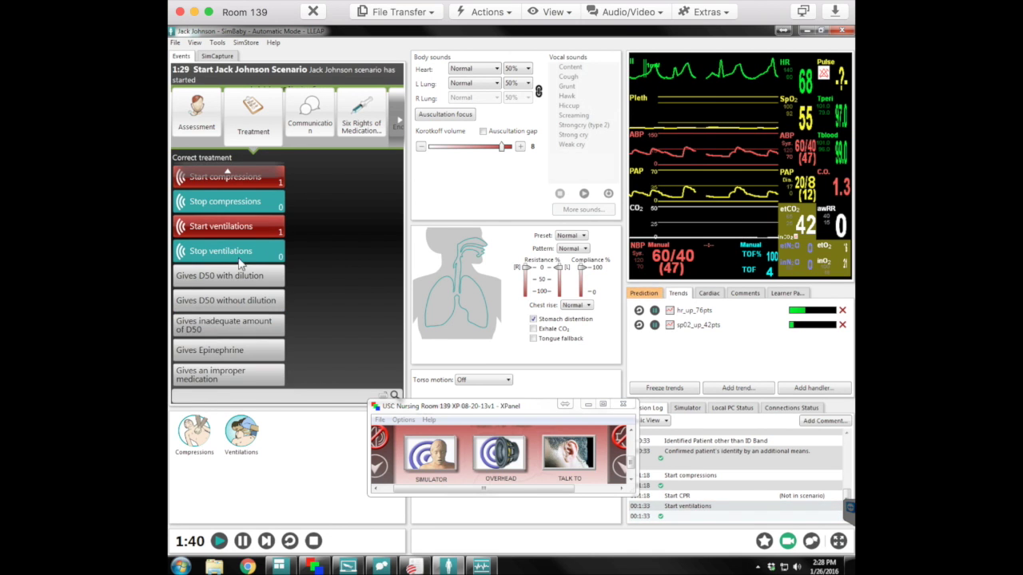
pyautogui.scroll(1, 228, 351)
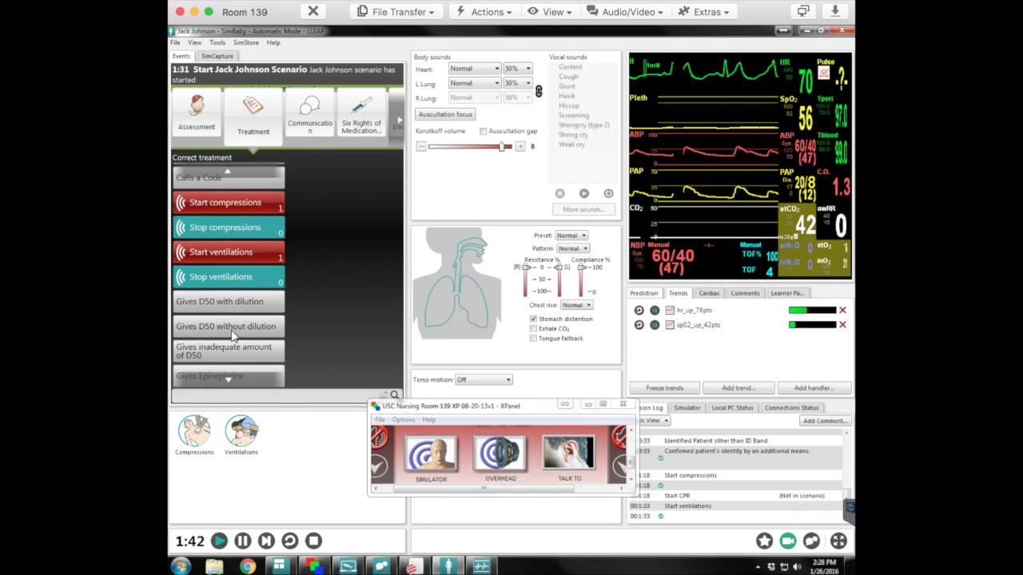
# Log the Obtained Blood Pressure, Obtained Respiratory Rate and Obtained Temperature assessment events, and acknowledge the temperature message.
pyautogui.scroll(-1, 247, 298)
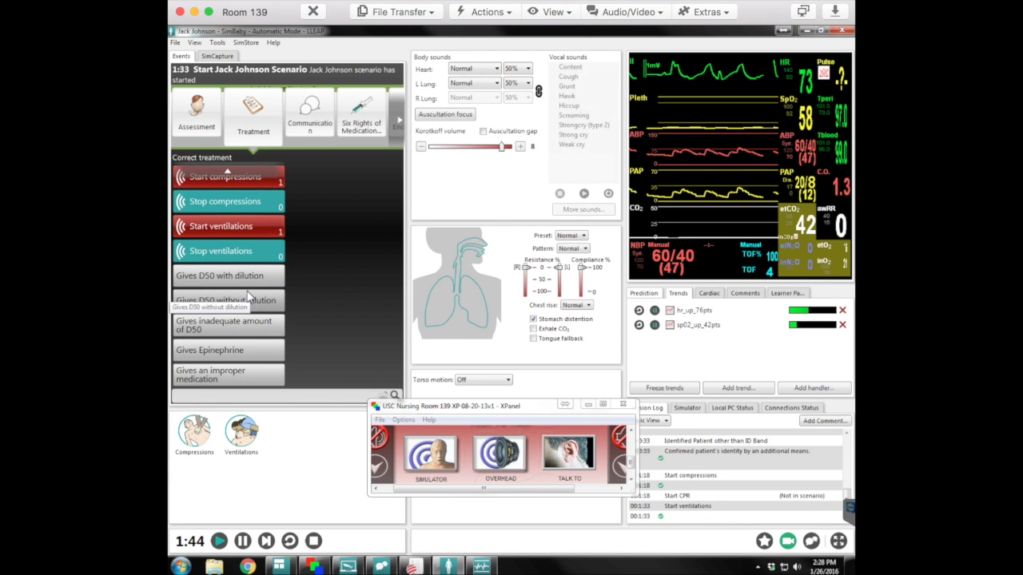
pyautogui.scroll(2, 245, 306)
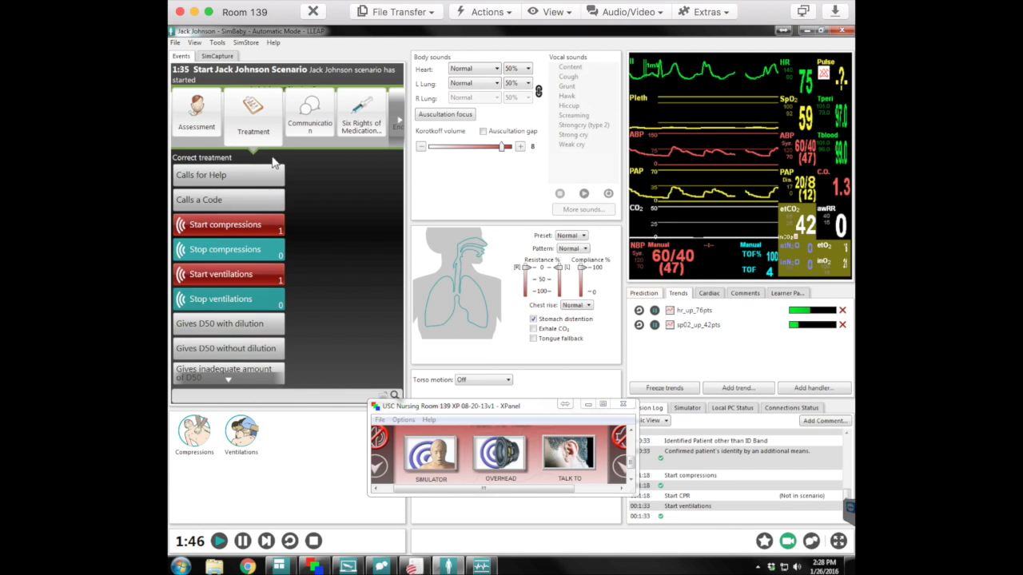
pyautogui.click(214, 118)
pyautogui.click(236, 177)
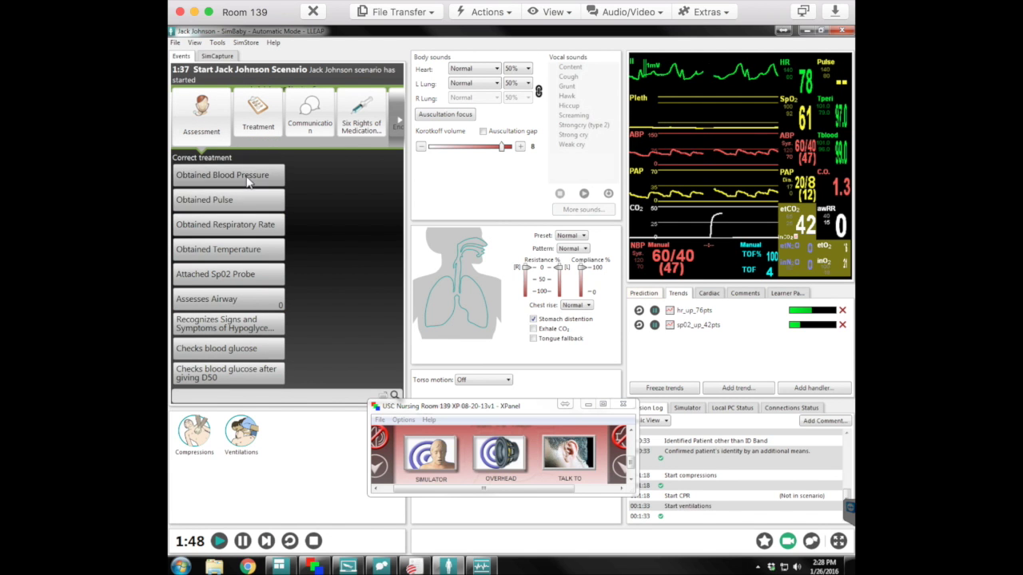
pyautogui.click(248, 203)
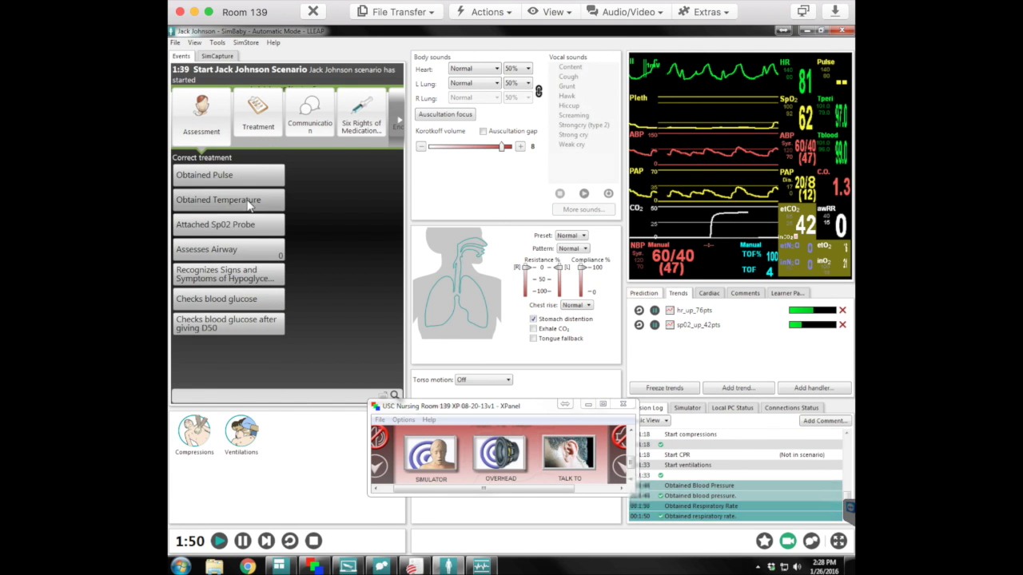
pyautogui.click(240, 199)
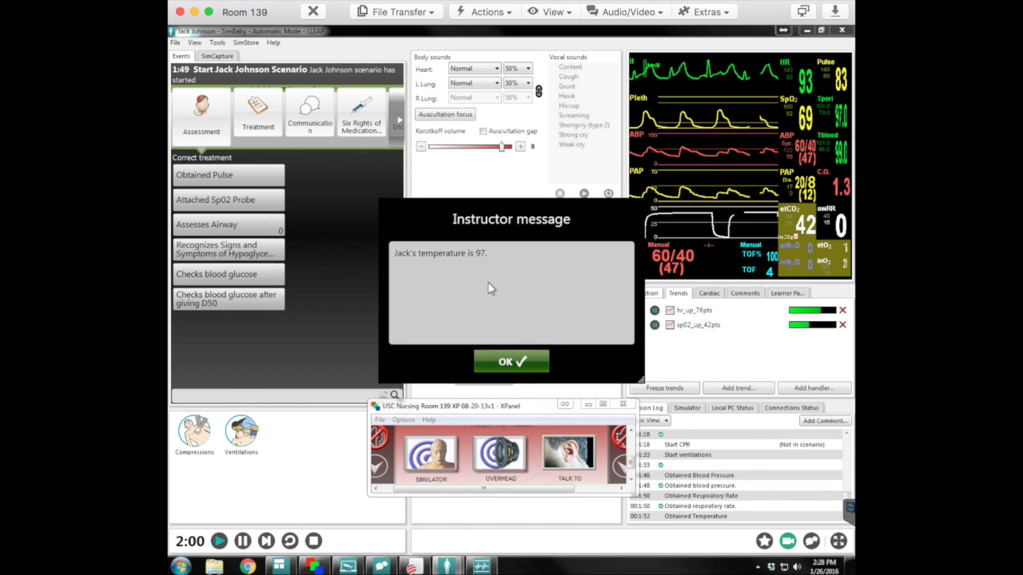
pyautogui.click(525, 362)
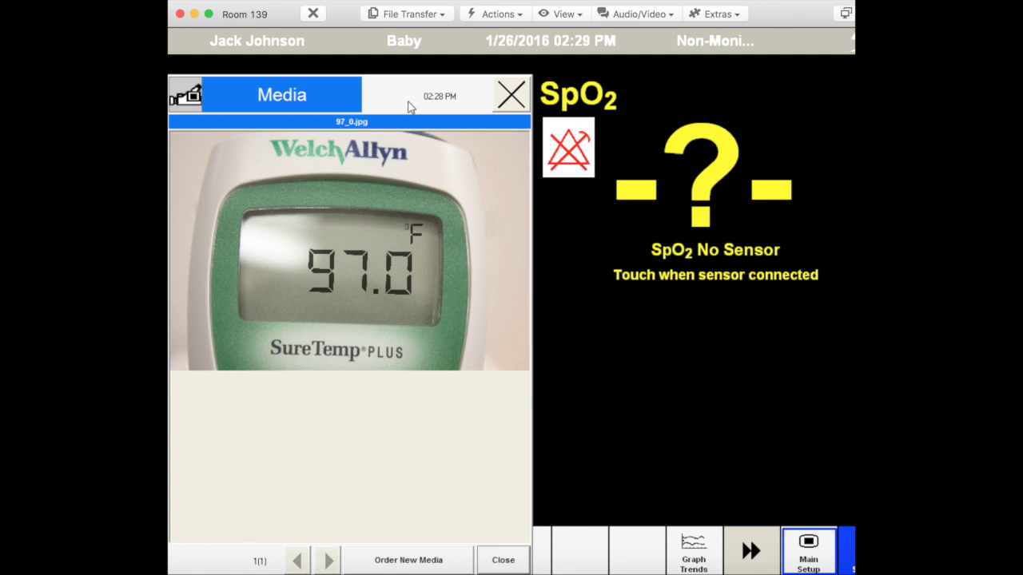
# Close the thermometer image on the patient monitor, return to the instructor display, and acknowledge the compressions message.
pyautogui.click(503, 560)
pyautogui.click(844, 17)
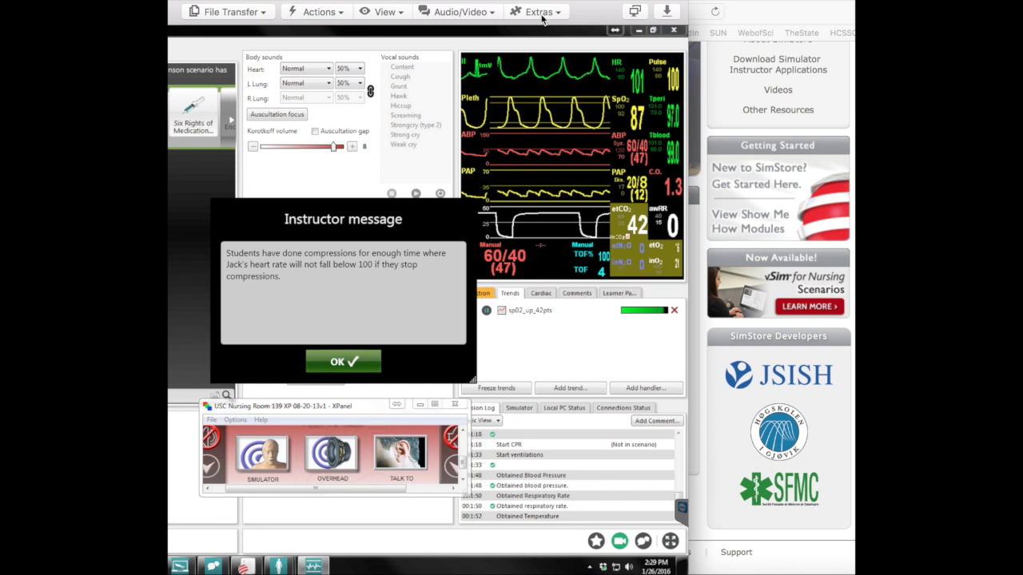
pyautogui.moveTo(585, 18); pyautogui.dragTo(757, 16)
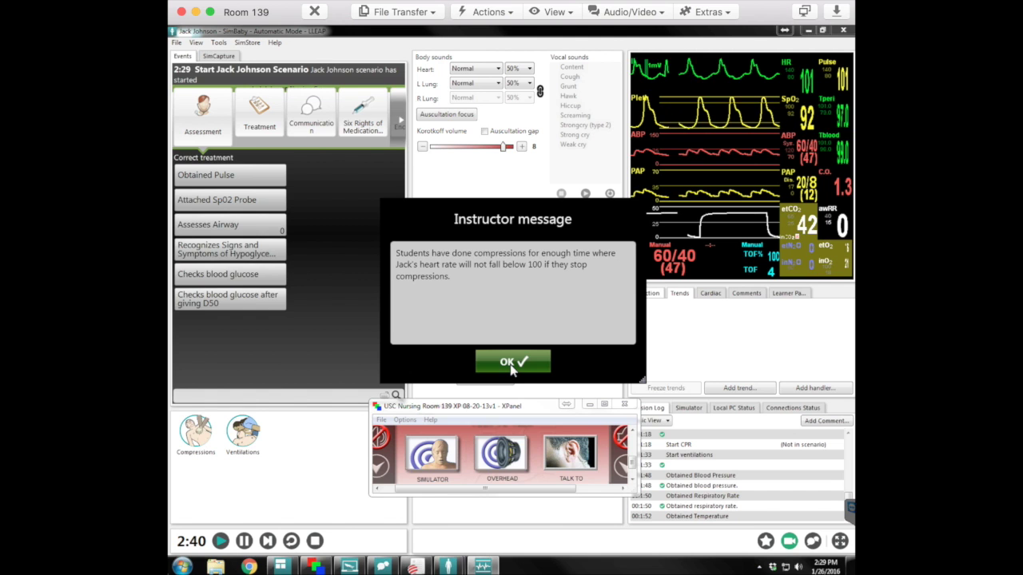
pyautogui.click(513, 363)
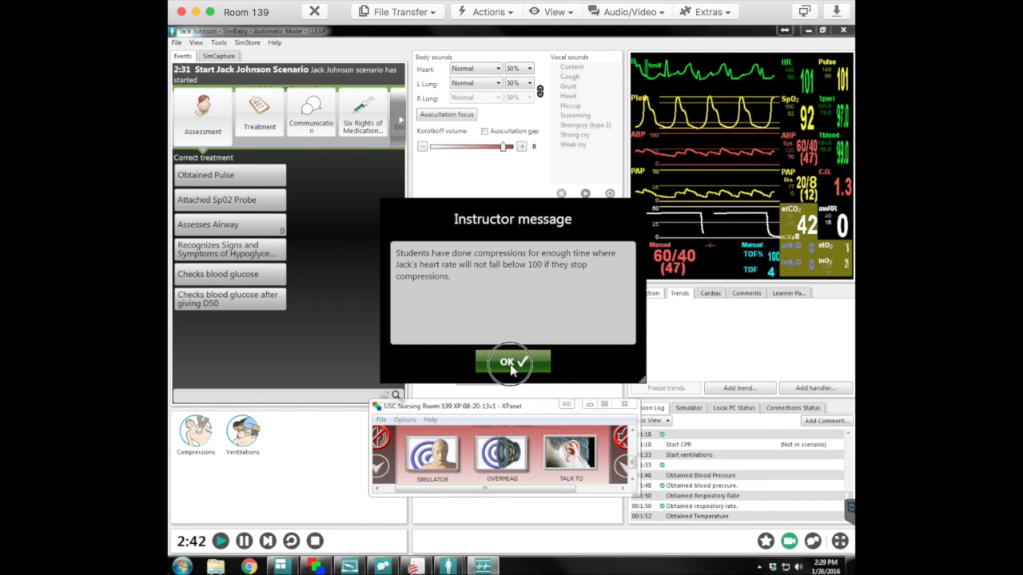
# Log the Called for Lab Results option of the Lab communication event.
pyautogui.click(264, 108)
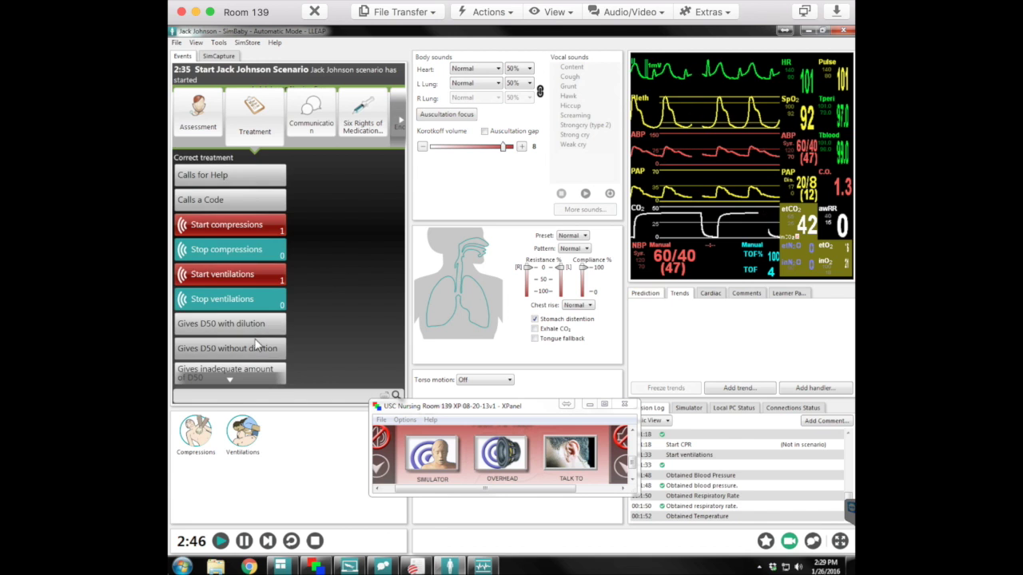
pyautogui.scroll(-3, 258, 345)
pyautogui.click(323, 128)
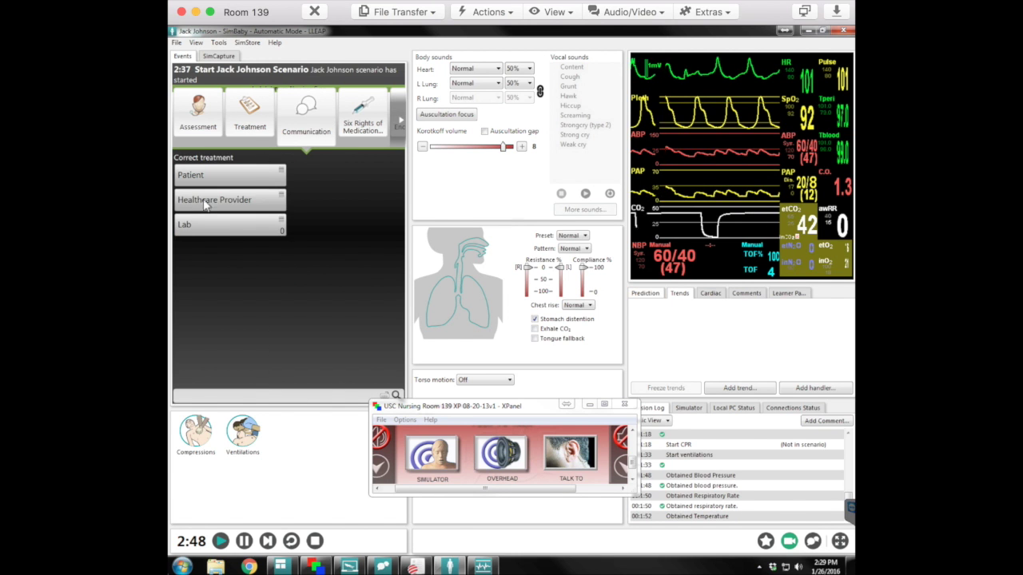
pyautogui.click(207, 224)
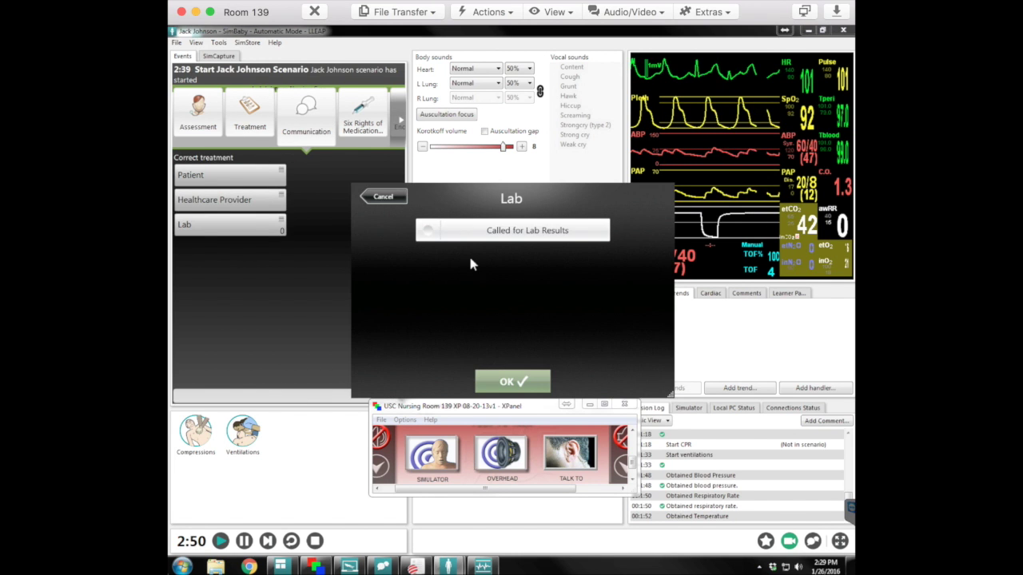
pyautogui.click(575, 230)
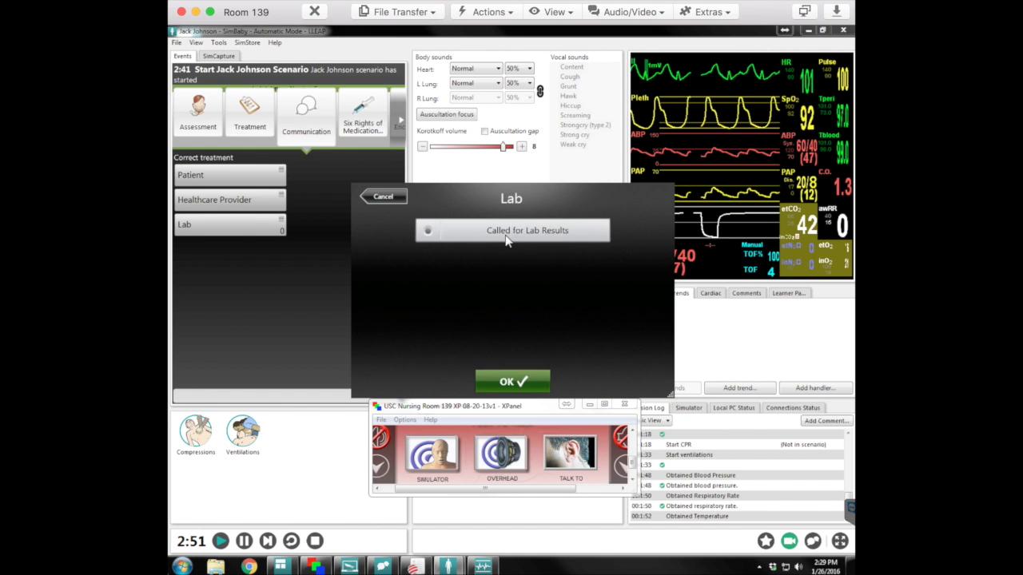
pyautogui.click(513, 382)
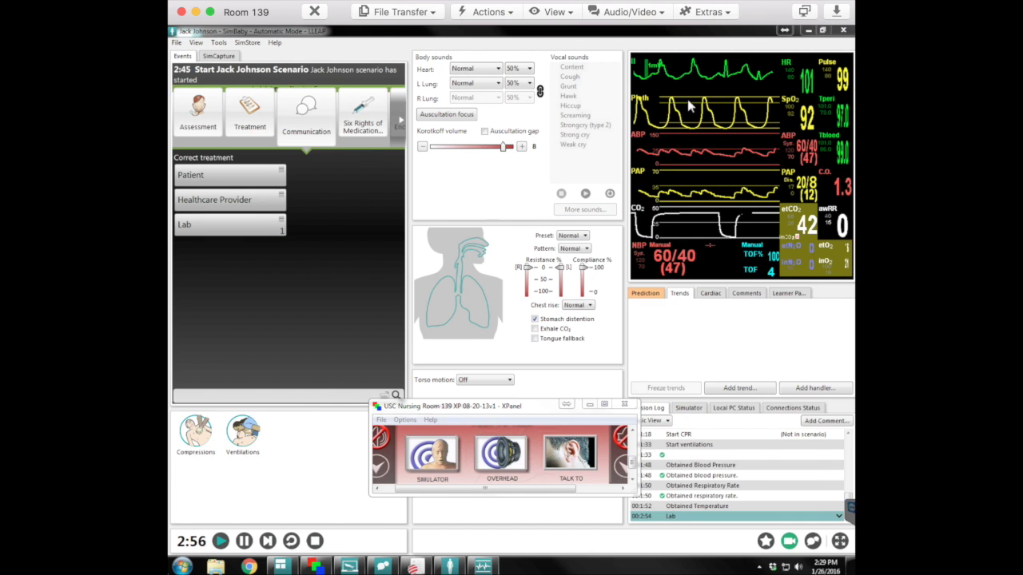
# View the lab report on the patient monitor, close it, and return to the instructor display.
pyautogui.click(806, 12)
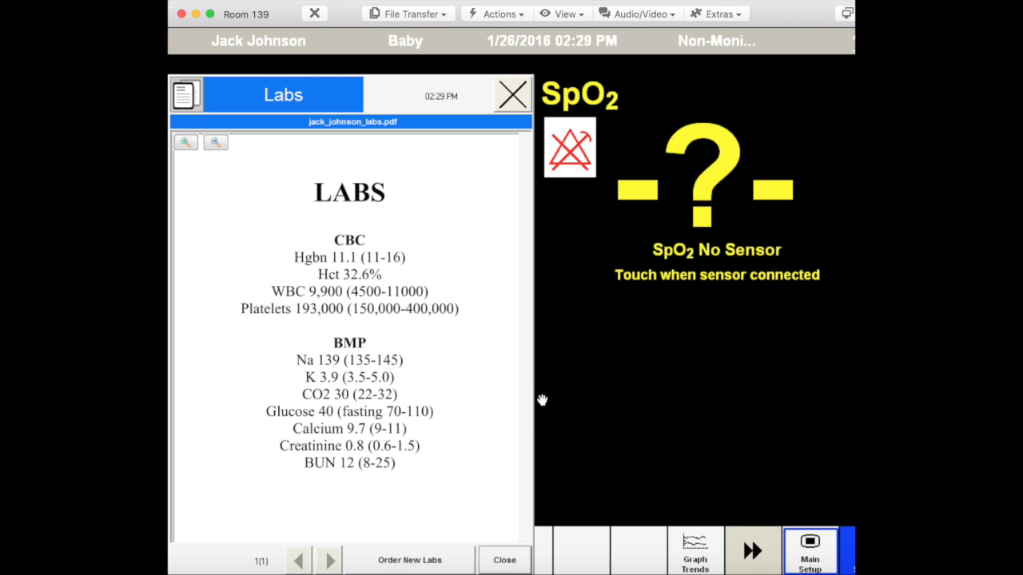
pyautogui.click(504, 561)
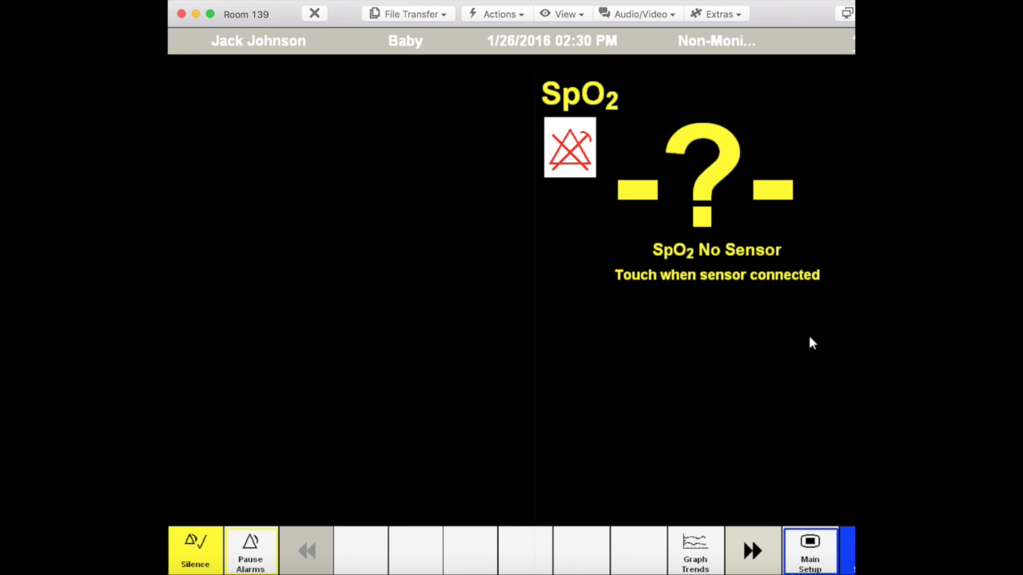
pyautogui.click(847, 13)
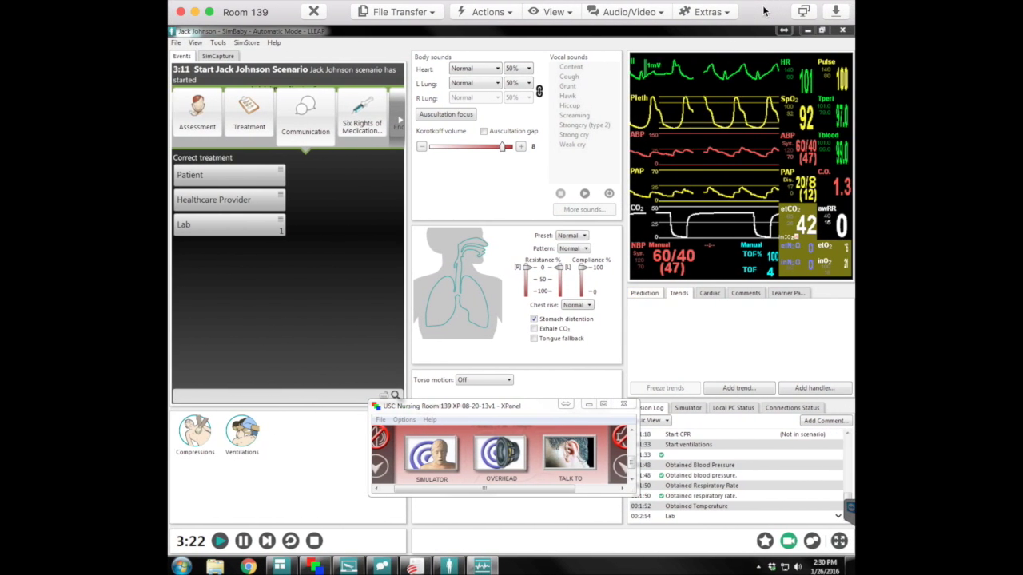
# End the running scenario with the ***END SCENARIO AND EVALUATE*** event.
pyautogui.click(403, 112)
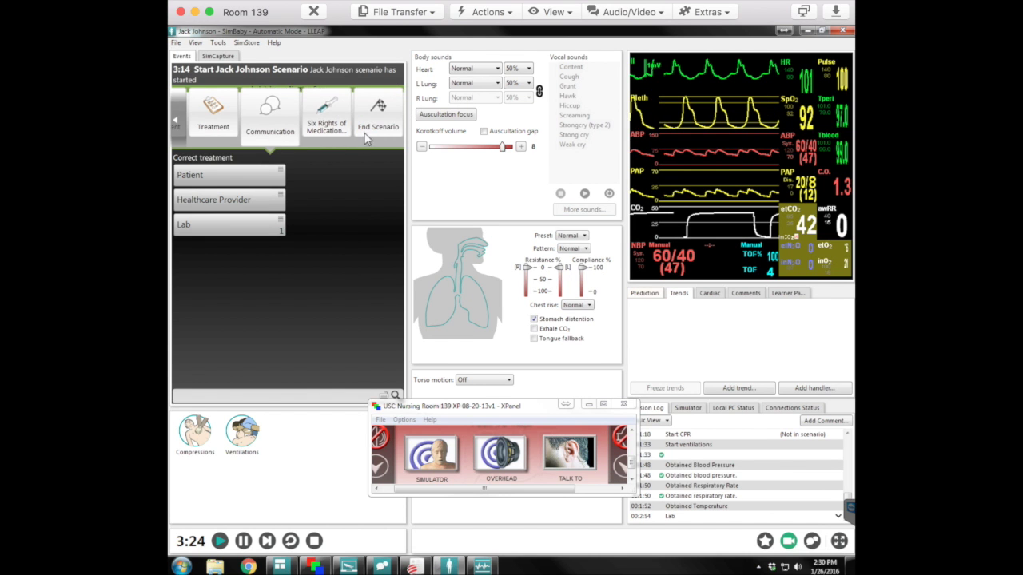
pyautogui.click(374, 124)
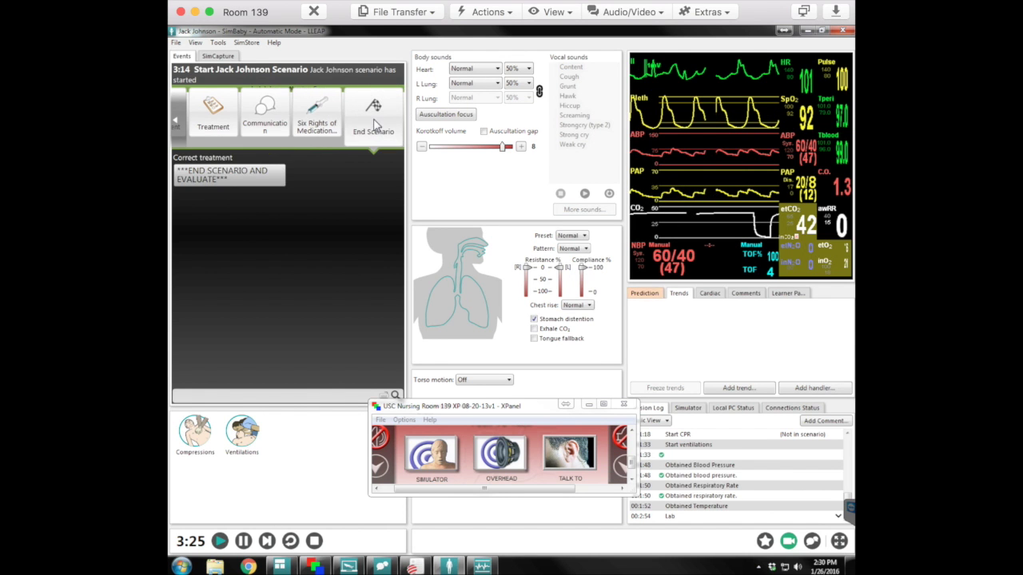
pyautogui.click(211, 175)
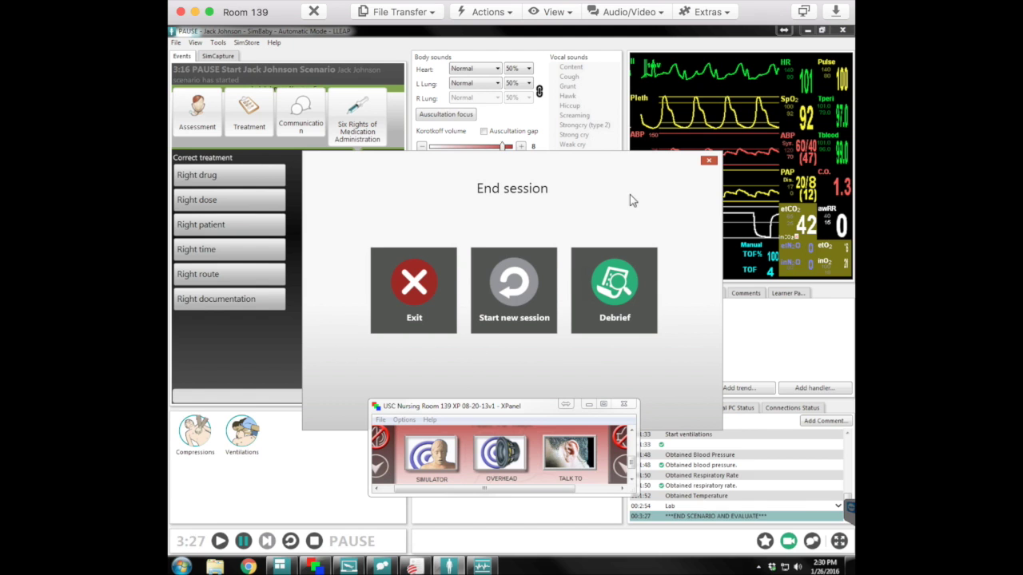
# Discard the current log and start a new Automatic Mode session with the same preprogrammed infant scenario.
pyautogui.click(525, 281)
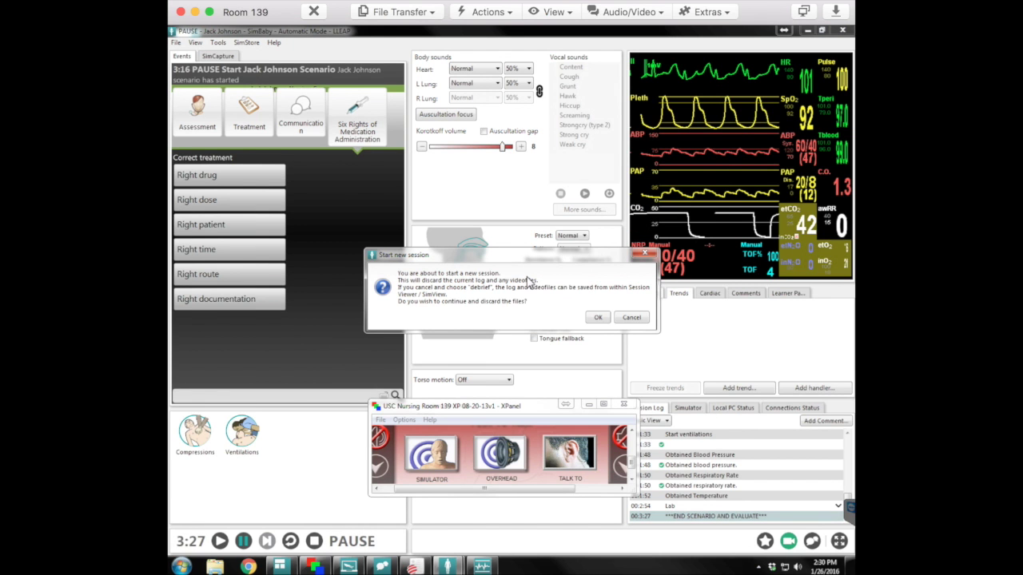
pyautogui.click(599, 318)
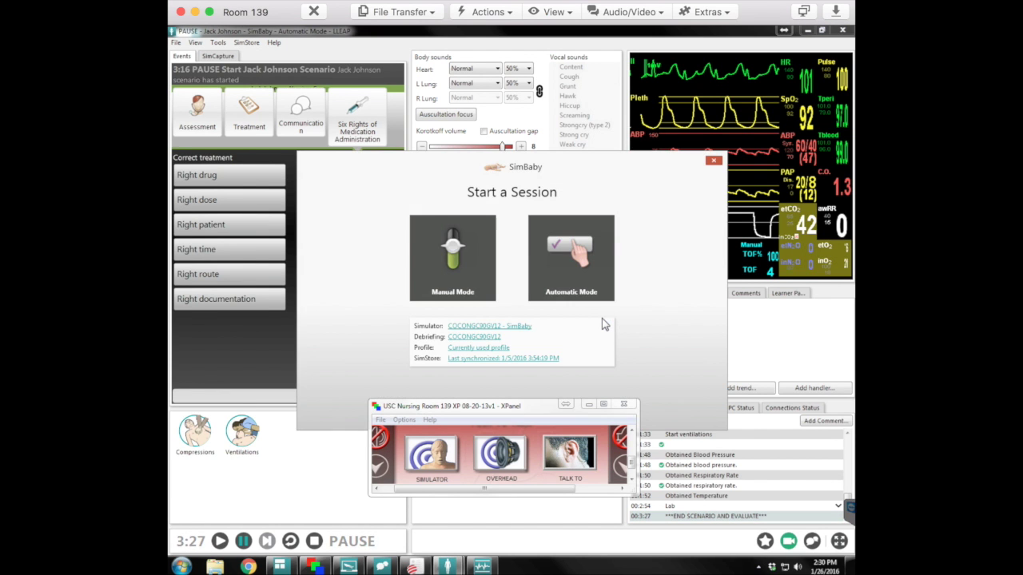
pyautogui.click(583, 252)
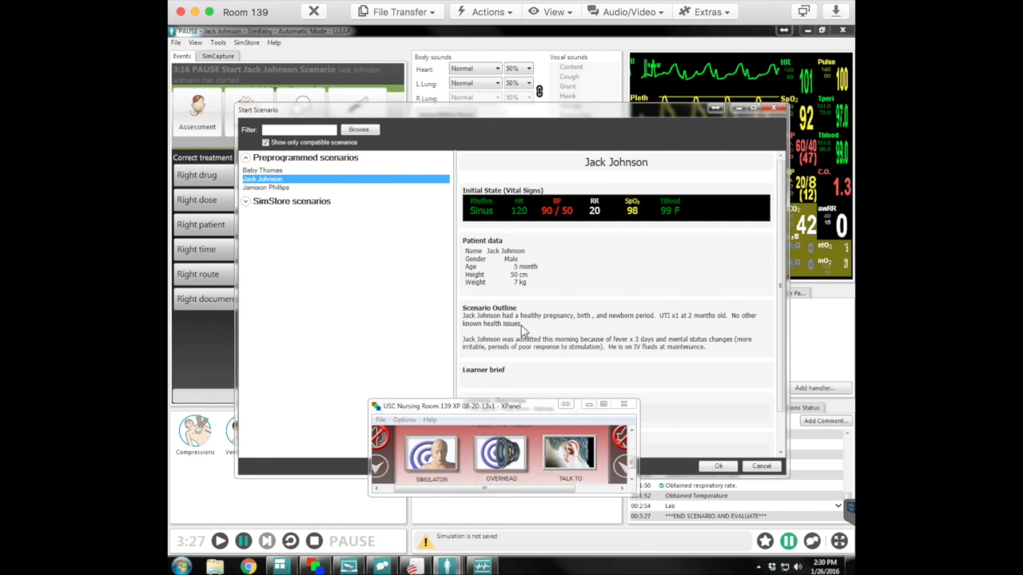
pyautogui.click(718, 466)
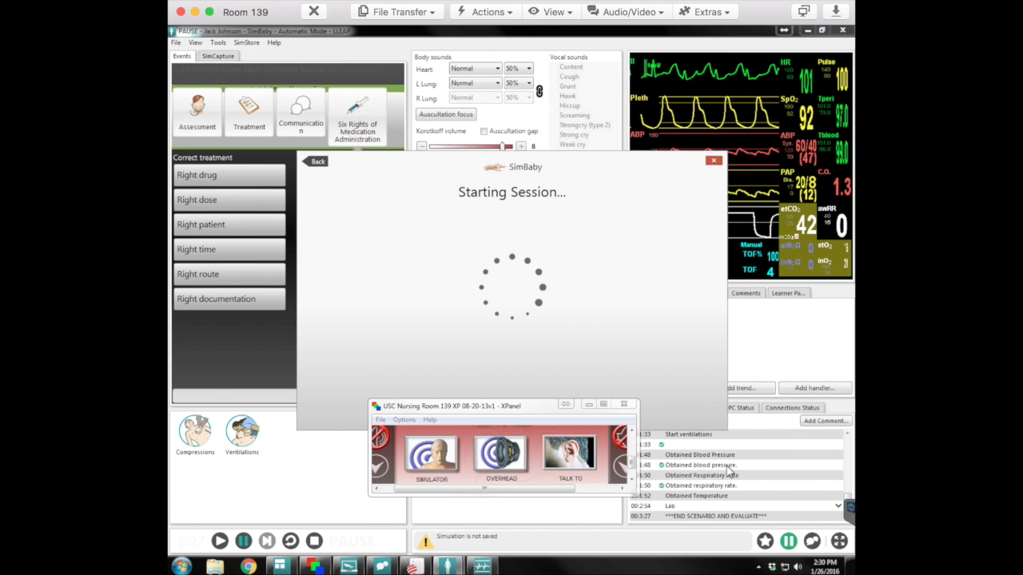